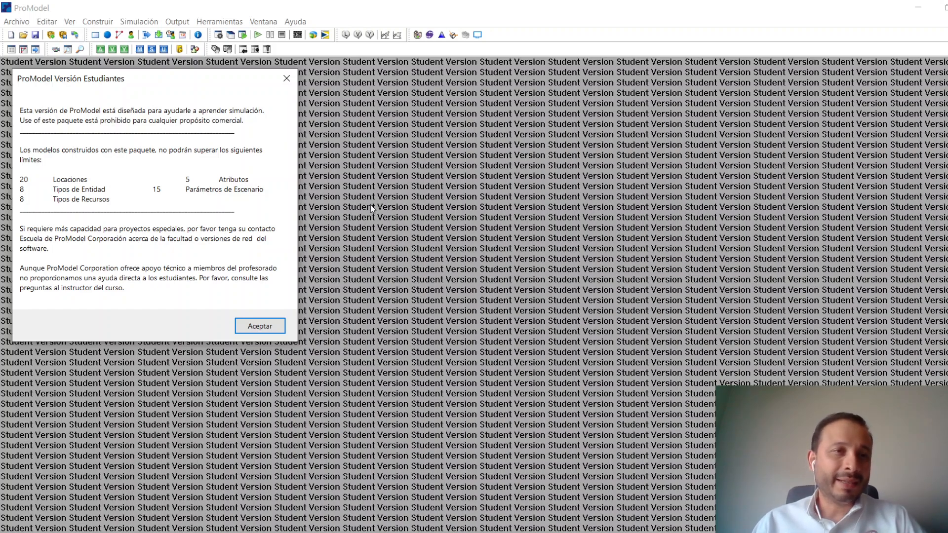
Dismiss the student version notice and close the Getting Started window.
{"action": "left_click", "coordinate": [268, 326]}
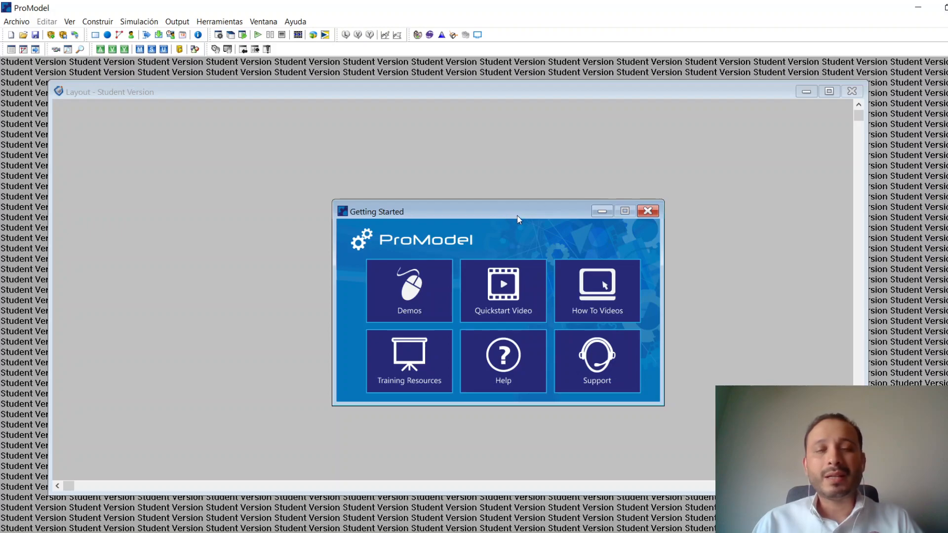
{"action": "left_click_drag", "start_coordinate": [523, 211], "coordinate": [548, 184]}
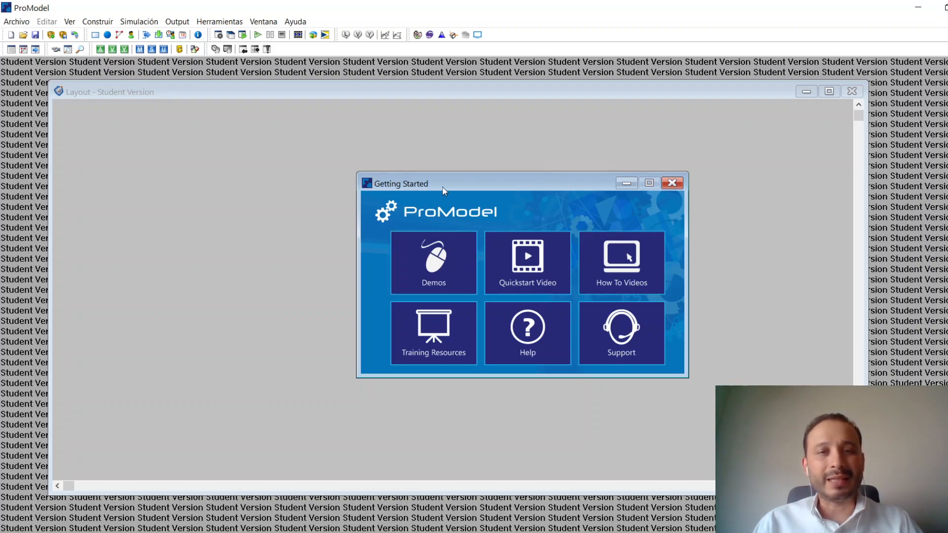
{"action": "left_click", "coordinate": [677, 183]}
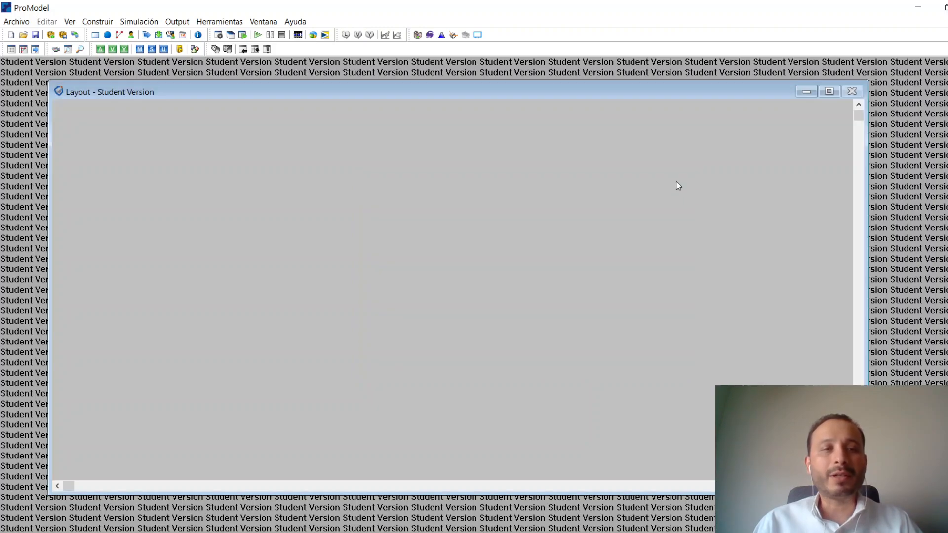
{"action": "left_click_drag", "start_coordinate": [177, 87], "coordinate": [297, 106]}
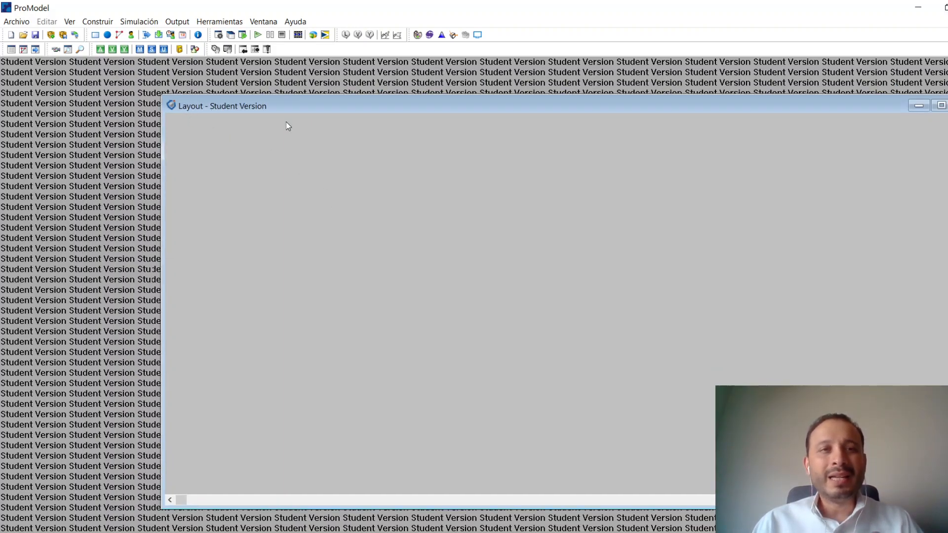
{"action": "left_click_drag", "start_coordinate": [322, 108], "coordinate": [321, 102]}
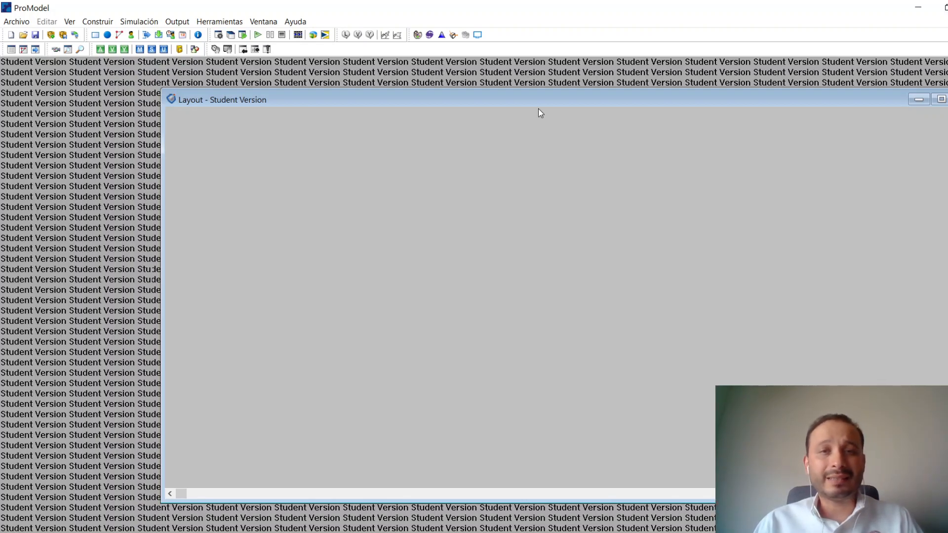
{"action": "left_click_drag", "start_coordinate": [561, 104], "coordinate": [534, 100]}
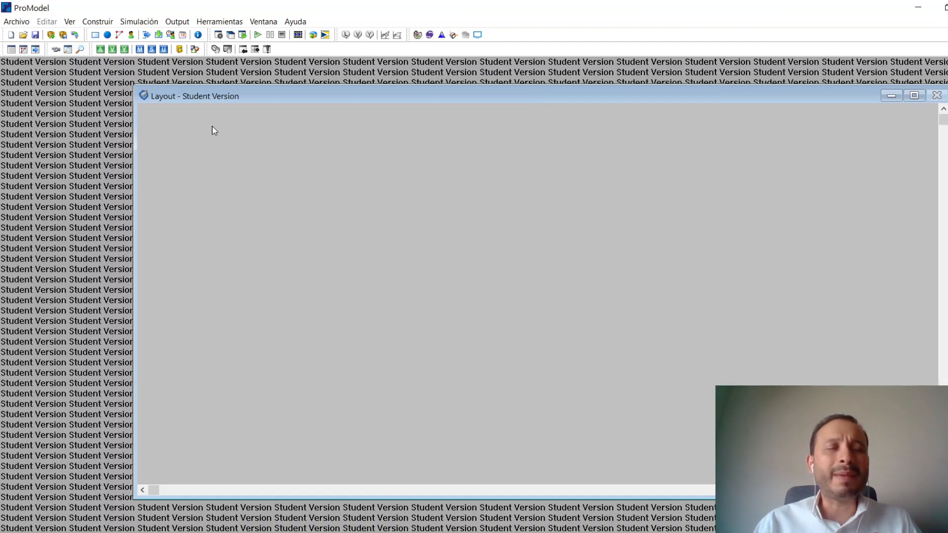
Open the Locaciones editor and shift the Layout window away from the graphics palette.
{"action": "left_click", "coordinate": [97, 22]}
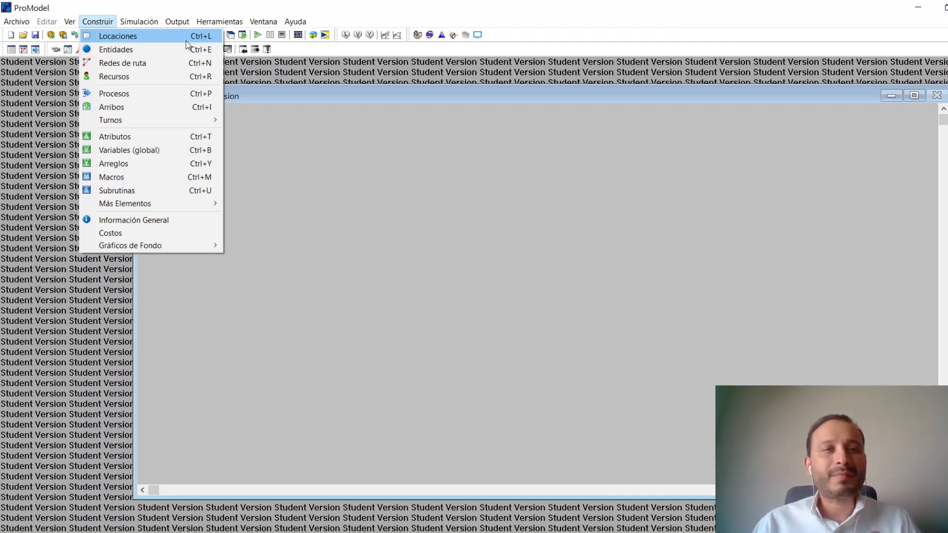
{"action": "left_click", "coordinate": [156, 39]}
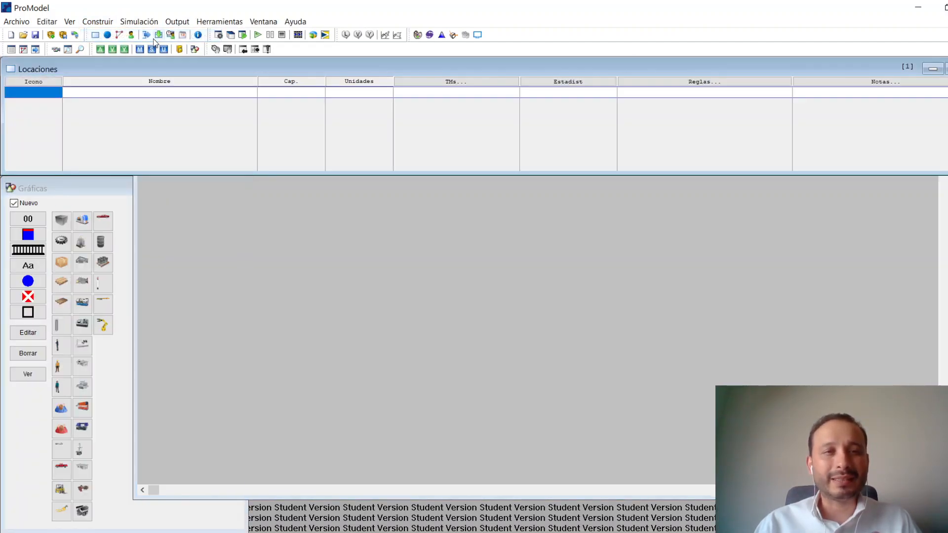
{"action": "left_click", "coordinate": [562, 284]}
{"action": "left_click_drag", "start_coordinate": [395, 104], "coordinate": [444, 148]}
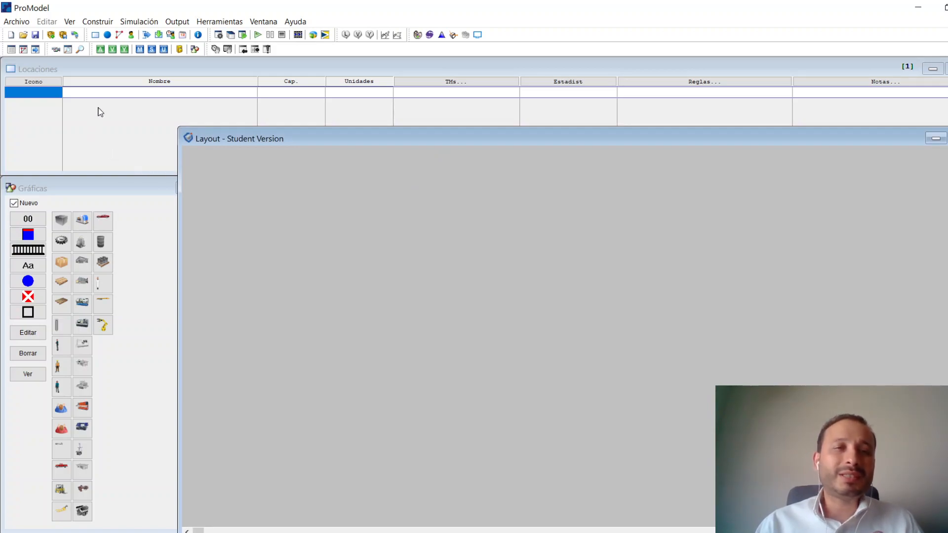
{"action": "left_click", "coordinate": [148, 75]}
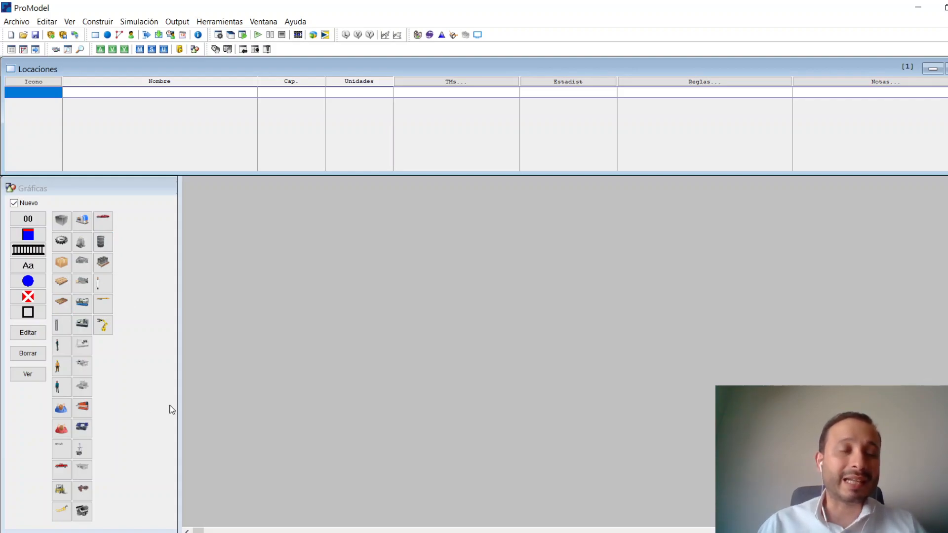
{"action": "left_click", "coordinate": [40, 191]}
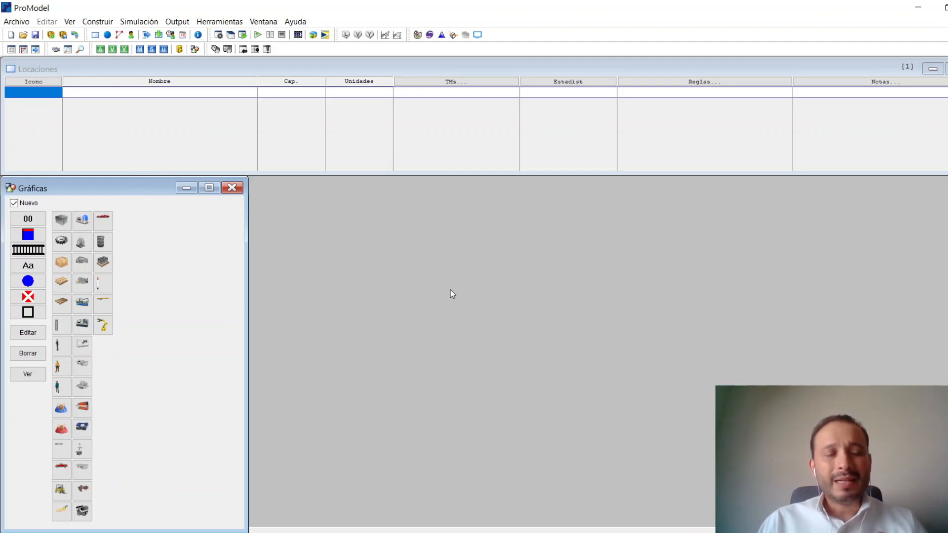
{"action": "left_click", "coordinate": [429, 294]}
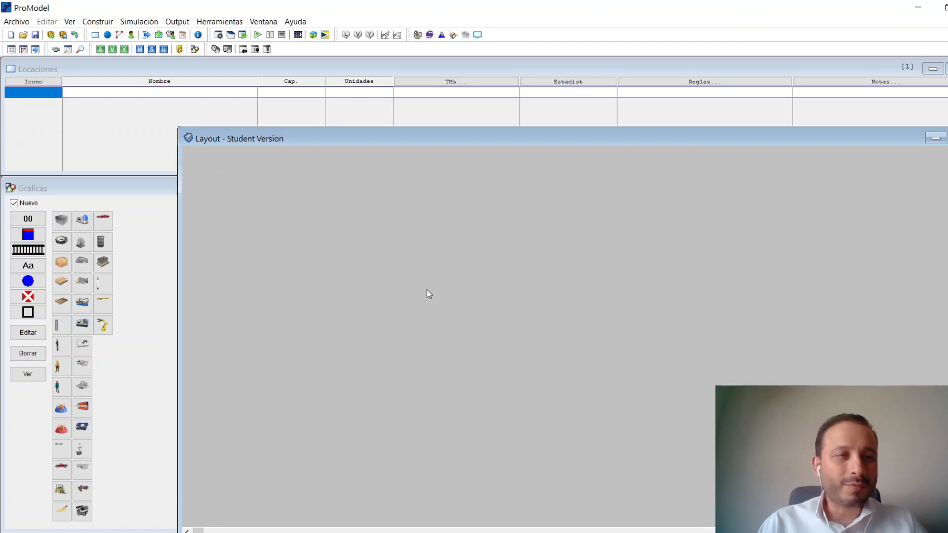
Place a Pallet location in the layout, enlarge its graphic to several times its size and reposition it.
{"action": "left_click", "coordinate": [63, 304]}
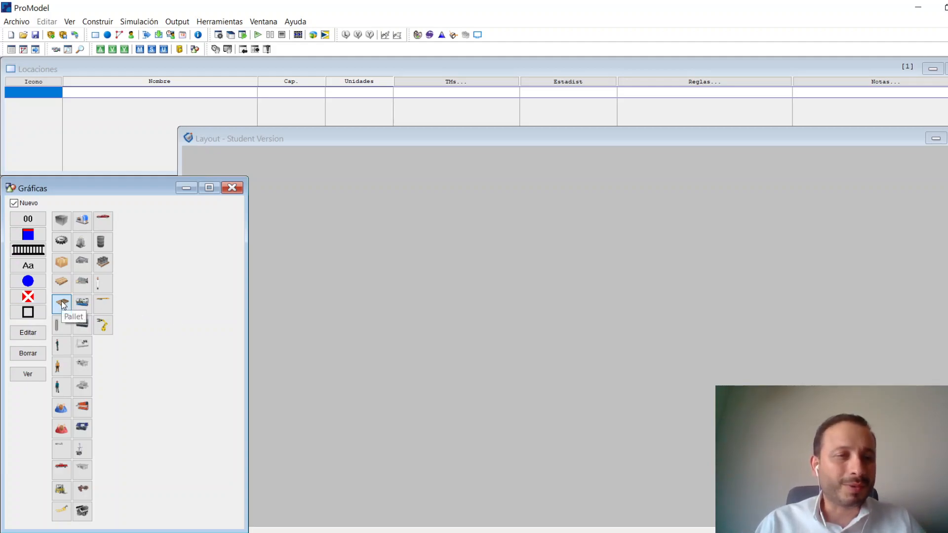
{"action": "left_click", "coordinate": [339, 249]}
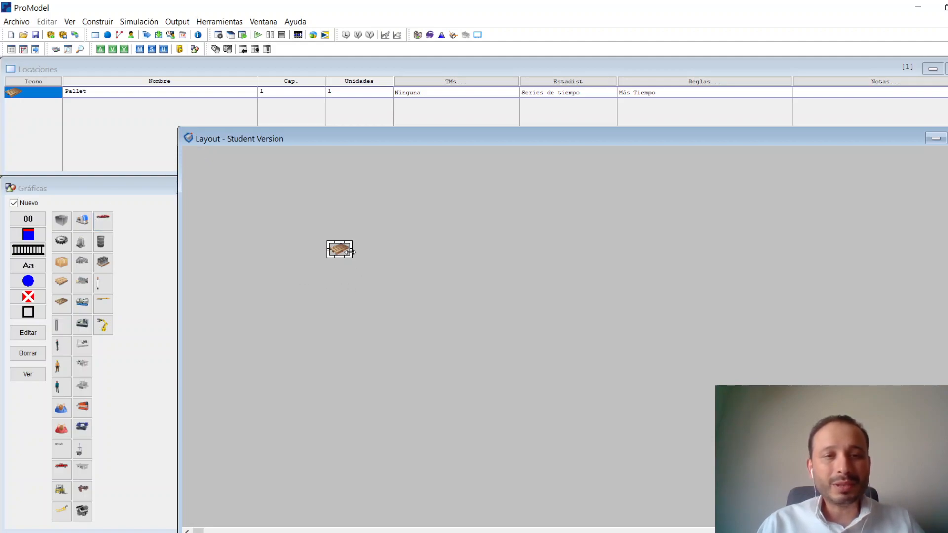
{"action": "left_click_drag", "start_coordinate": [349, 255], "coordinate": [424, 313]}
{"action": "left_click_drag", "start_coordinate": [404, 271], "coordinate": [392, 315]}
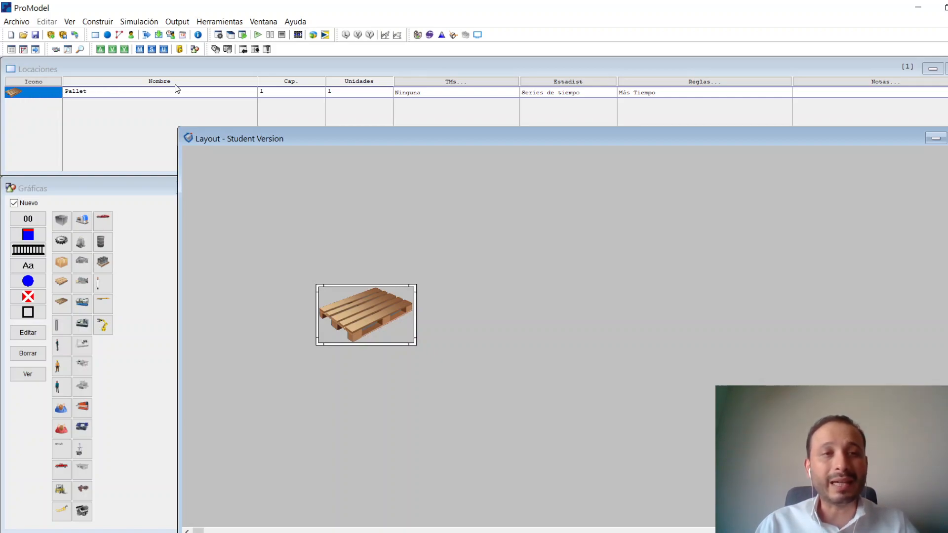
Rename the pallet location to Tarima and set its capacity to 15.
{"action": "left_click", "coordinate": [100, 94]}
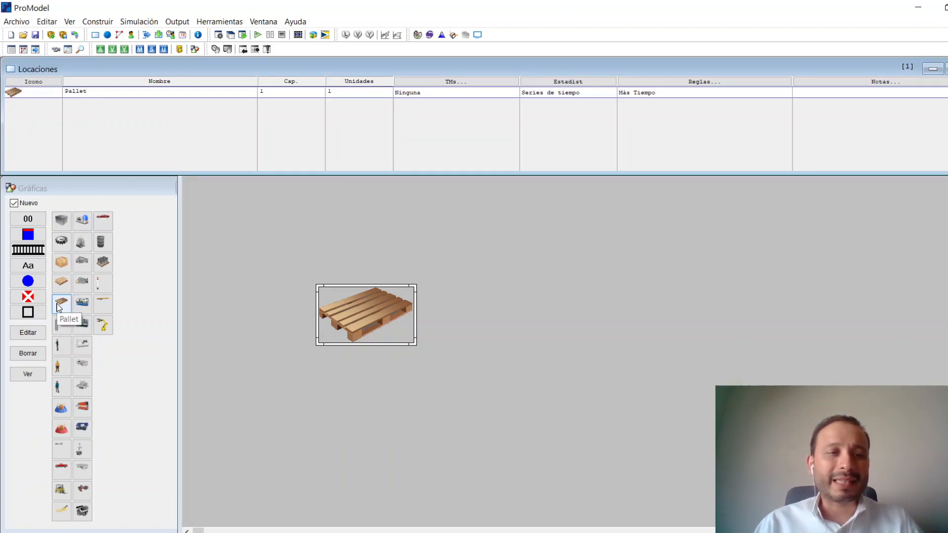
{"action": "double_click", "coordinate": [131, 91]}
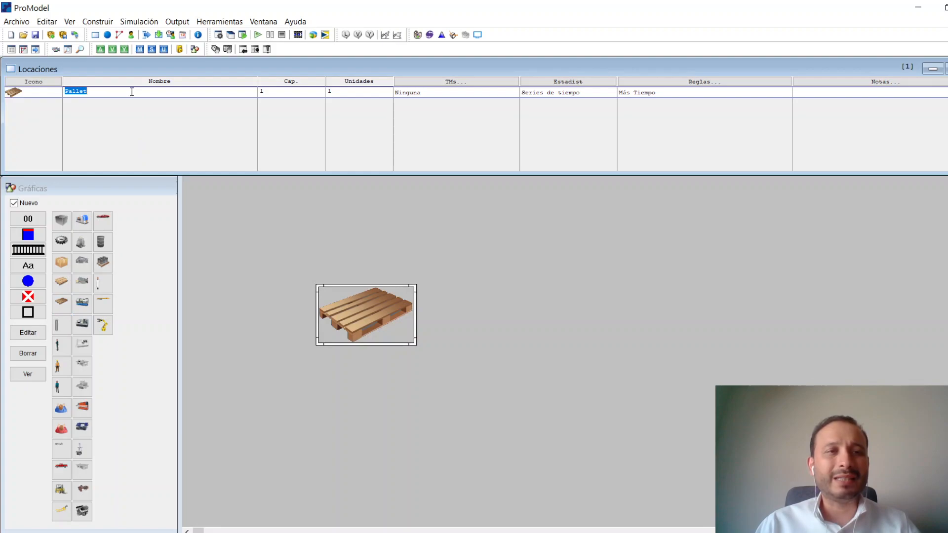
{"action": "type", "text": "Tarima"}
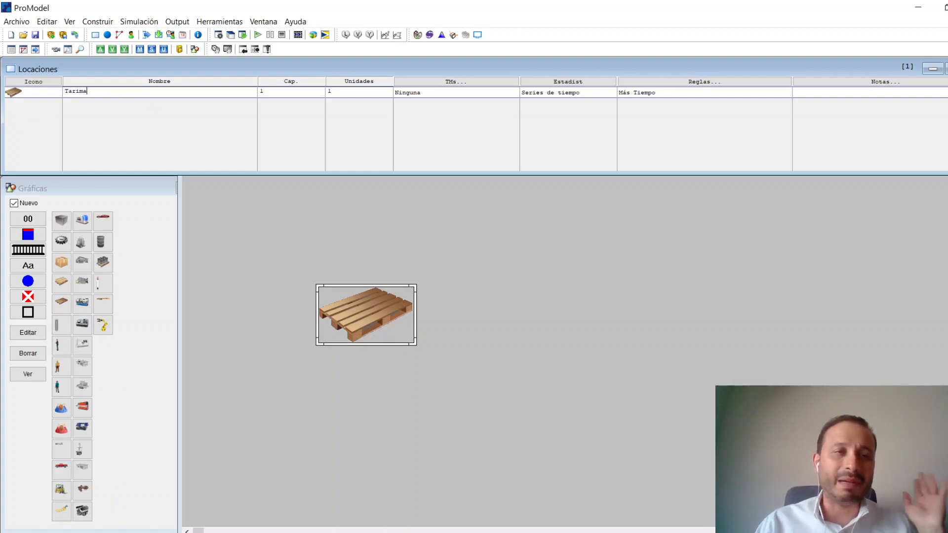
{"action": "left_click", "coordinate": [556, 299]}
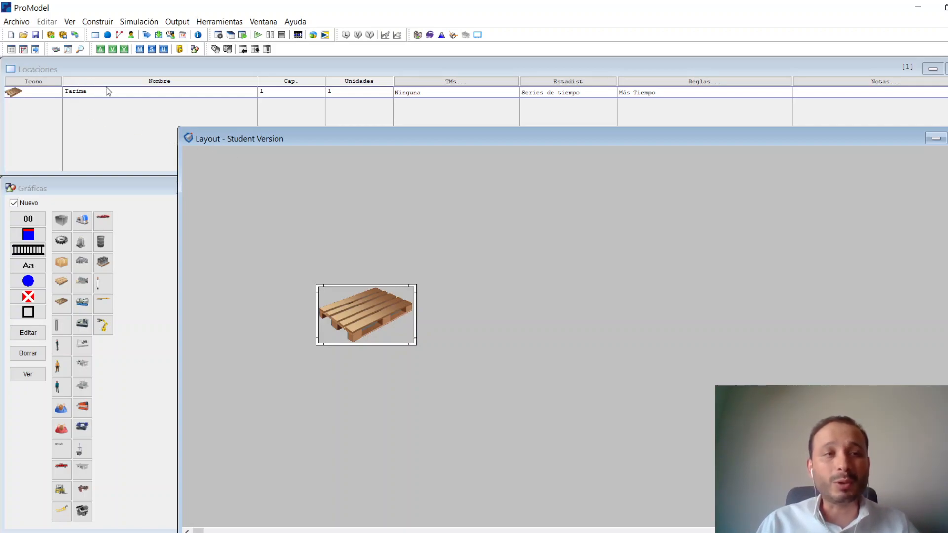
{"action": "left_click", "coordinate": [276, 93]}
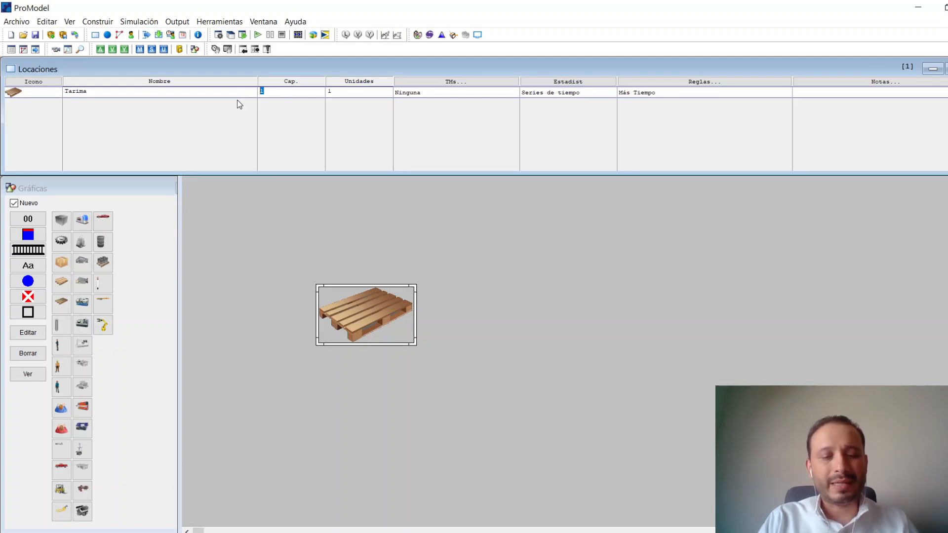
{"action": "type", "text": "15"}
{"action": "left_click", "coordinate": [187, 92]}
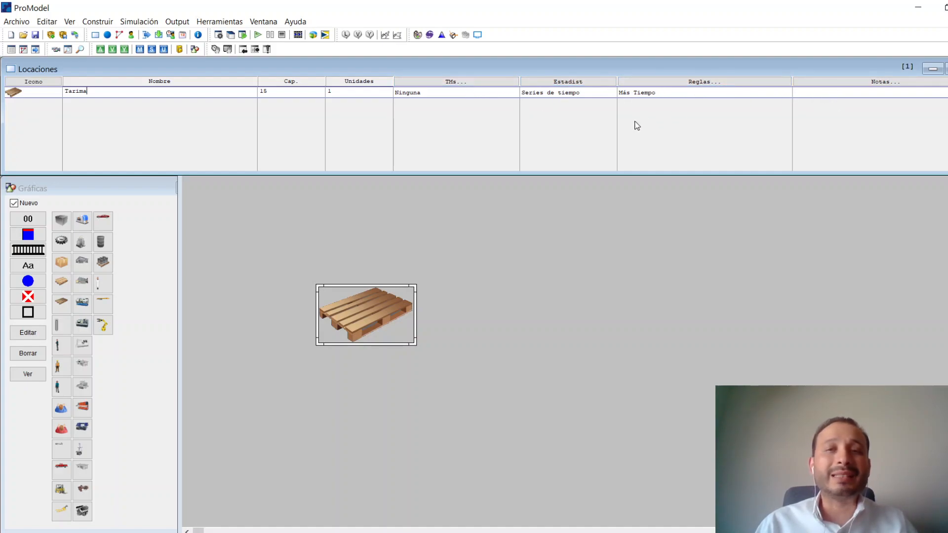
{"action": "left_click", "coordinate": [466, 339]}
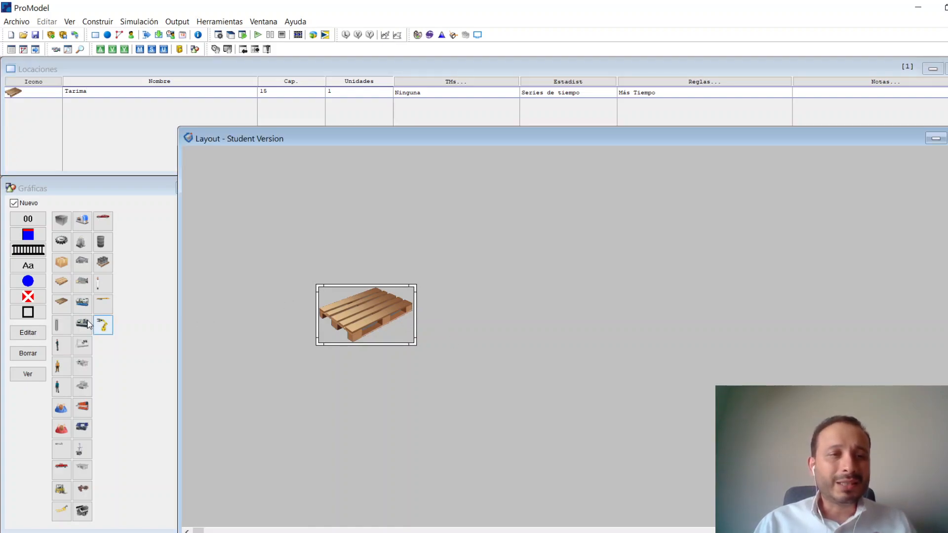
Add a Building location to the layout beside the pallet and enlarge its graphic.
{"action": "left_click", "coordinate": [83, 263]}
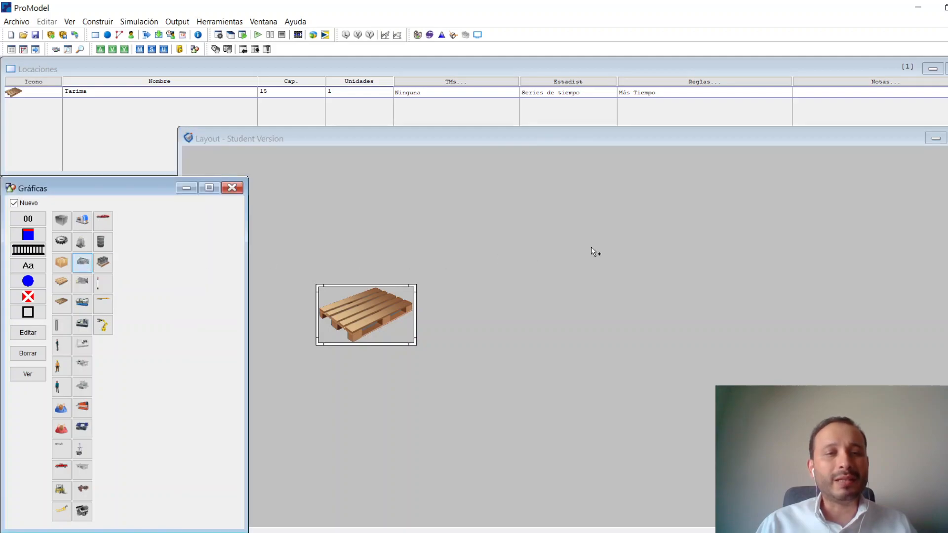
{"action": "left_click", "coordinate": [552, 251]}
{"action": "left_click_drag", "start_coordinate": [570, 256], "coordinate": [641, 305]}
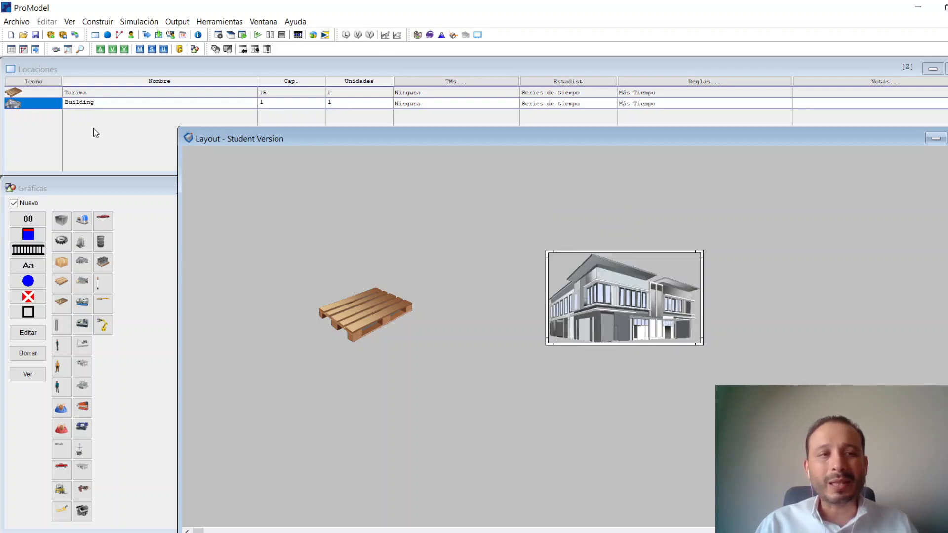
Rename the building location to Edificio and set its capacity to 200.
{"action": "left_click", "coordinate": [95, 105]}
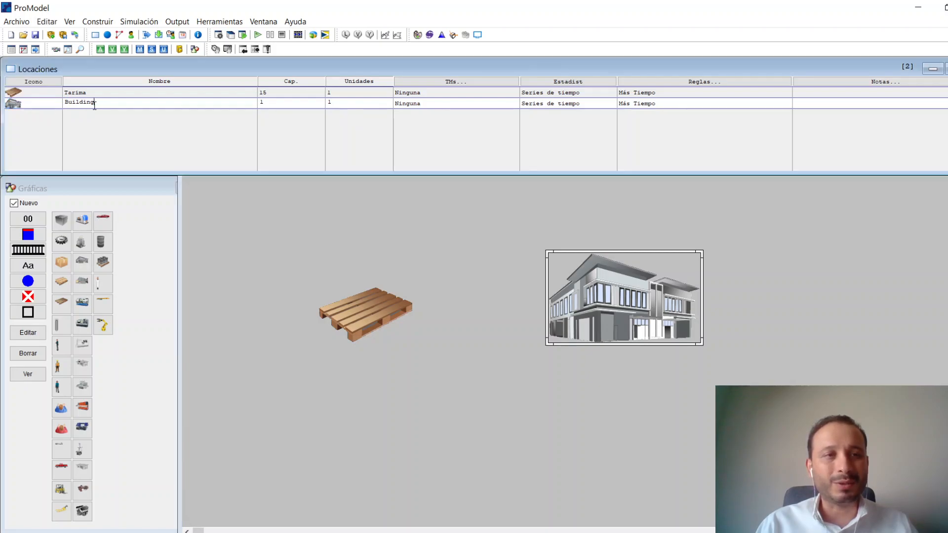
{"action": "left_click", "coordinate": [114, 105]}
{"action": "type", "text": "Edificio"}
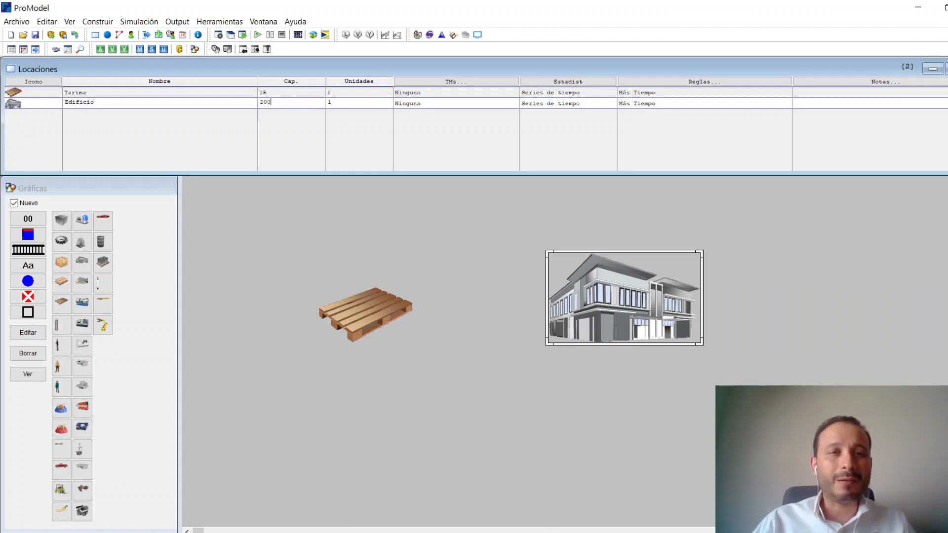
{"action": "left_click", "coordinate": [201, 99]}
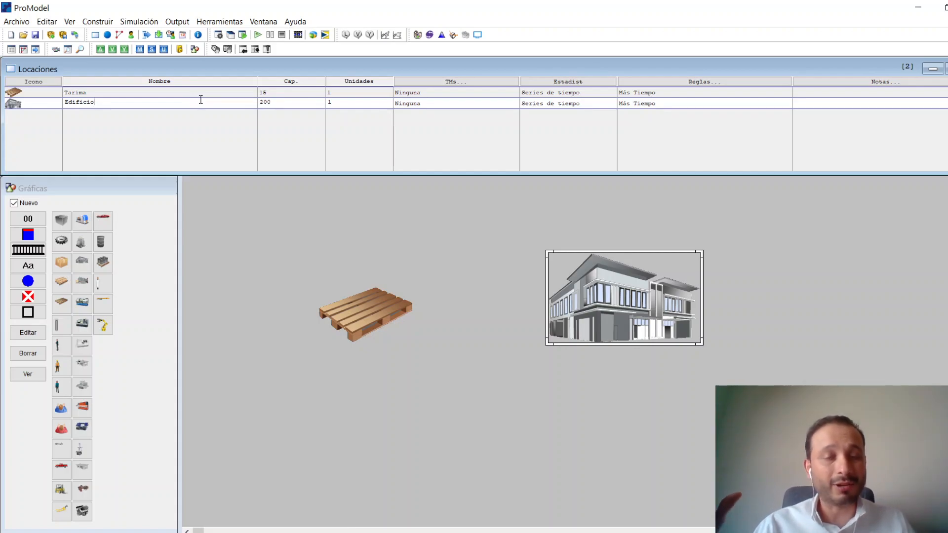
{"action": "left_click", "coordinate": [758, 345]}
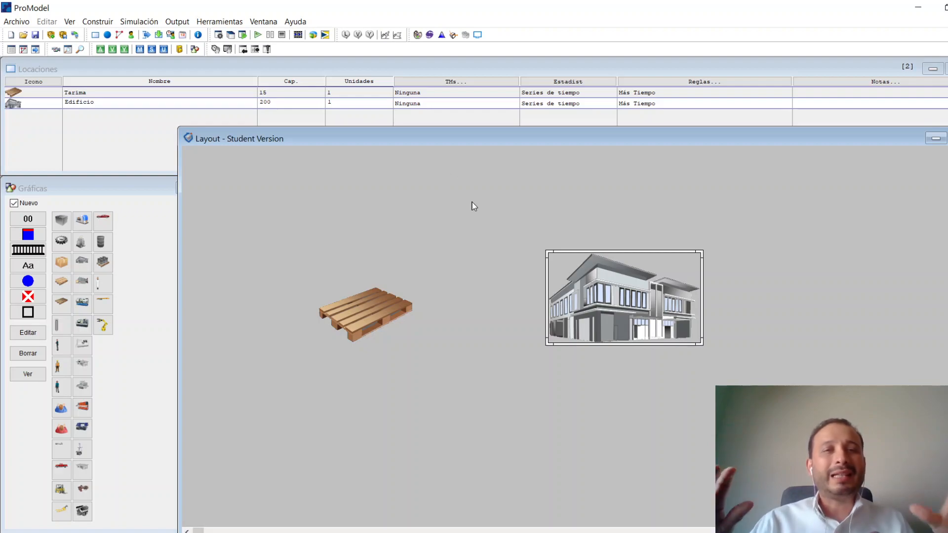
Examine how the Tarima and Edificio graphics in the layout correspond to their records in the locations table.
{"action": "left_click", "coordinate": [97, 25]}
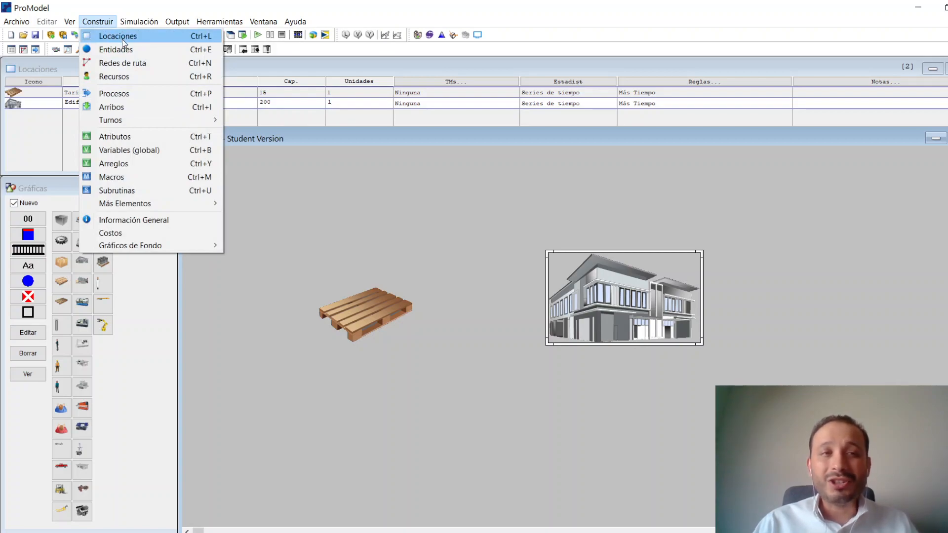
{"action": "left_click", "coordinate": [450, 217]}
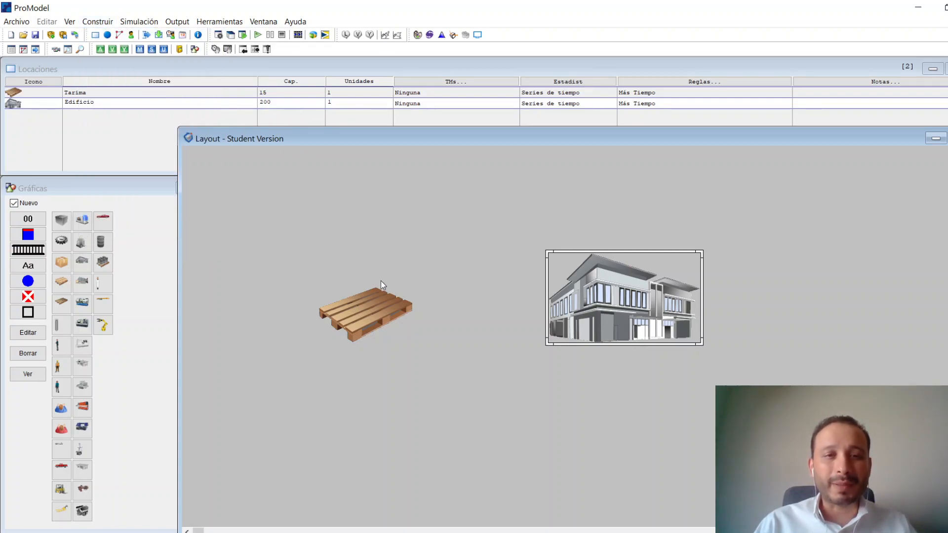
{"action": "left_click", "coordinate": [382, 318]}
{"action": "left_click", "coordinate": [667, 341]}
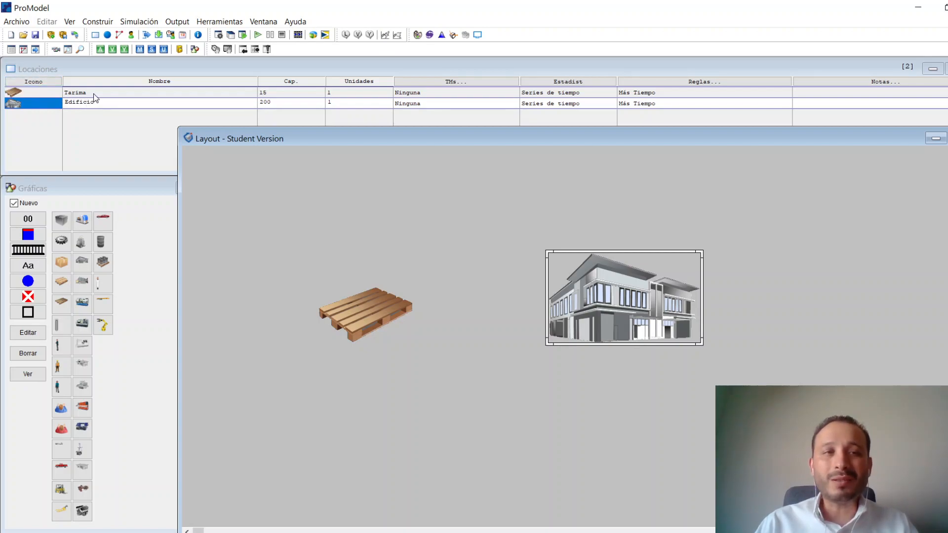
{"action": "left_click", "coordinate": [28, 91]}
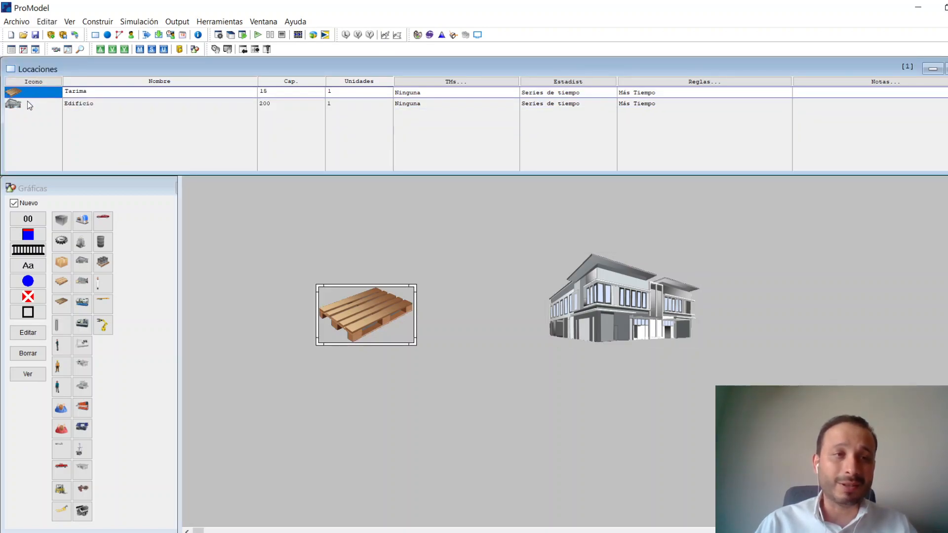
{"action": "left_click", "coordinate": [34, 94]}
{"action": "left_click", "coordinate": [35, 103]}
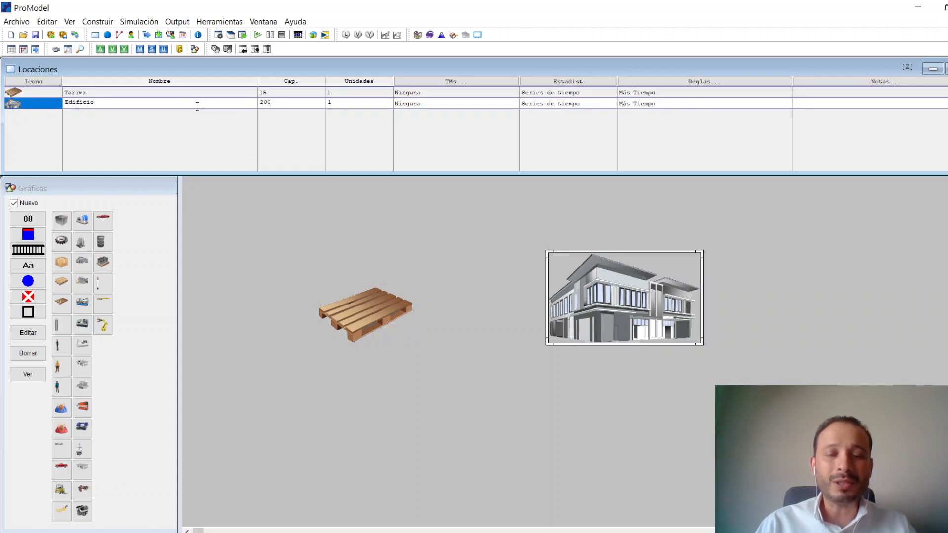
{"action": "left_click", "coordinate": [683, 429]}
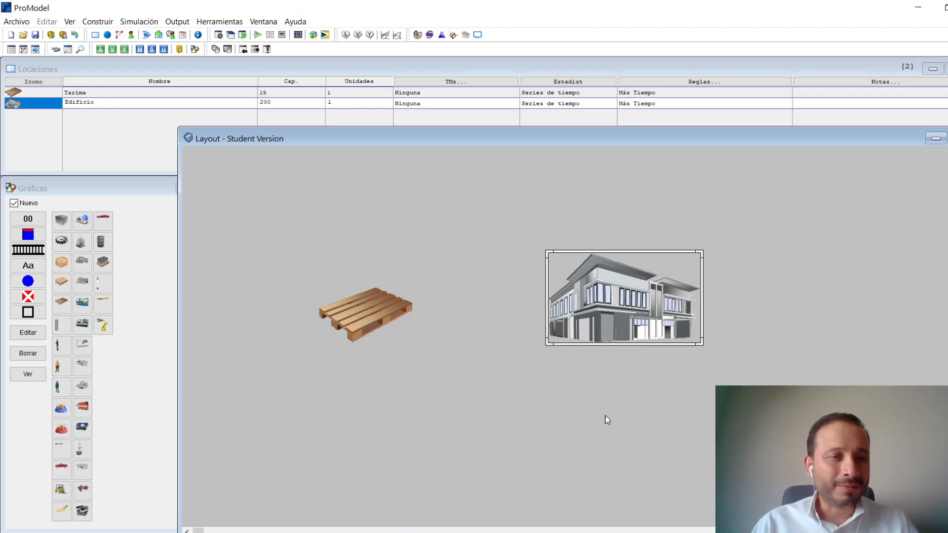
{"action": "left_click", "coordinate": [131, 205]}
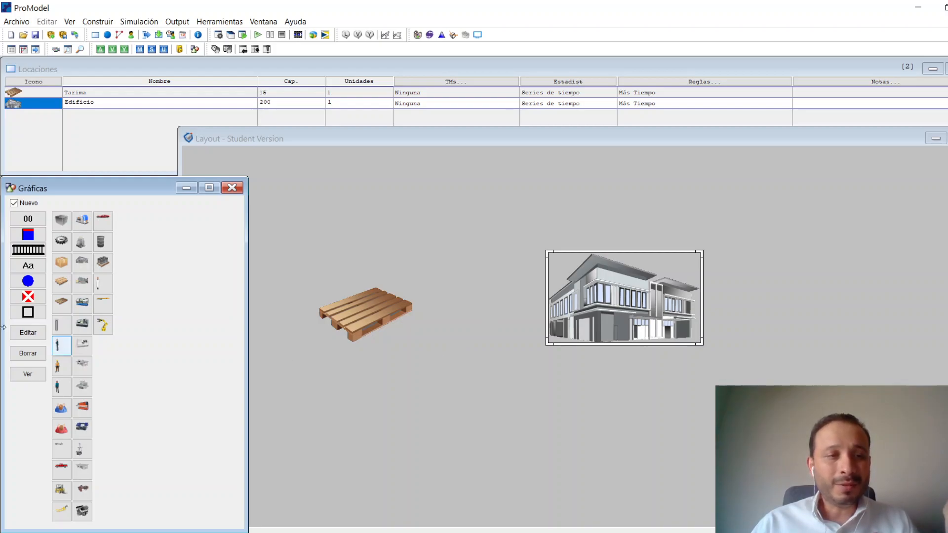
{"action": "left_click", "coordinate": [14, 203]}
{"action": "left_click", "coordinate": [14, 203]}
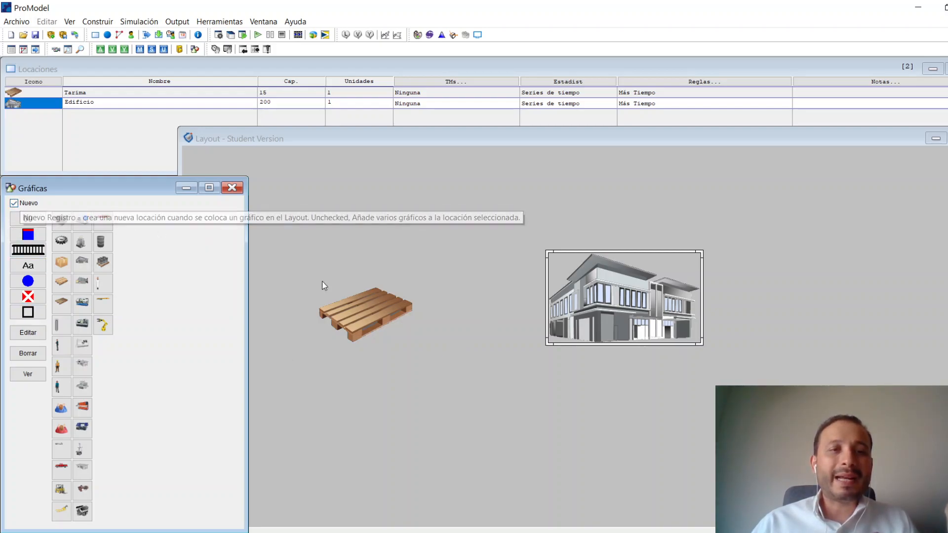
{"action": "left_click", "coordinate": [501, 317]}
{"action": "left_click", "coordinate": [384, 313]}
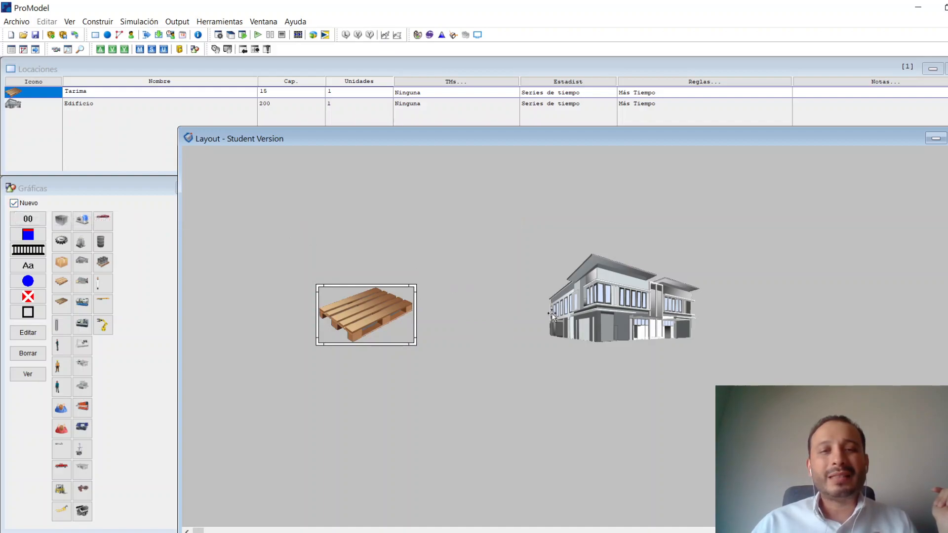
{"action": "left_click", "coordinate": [620, 321]}
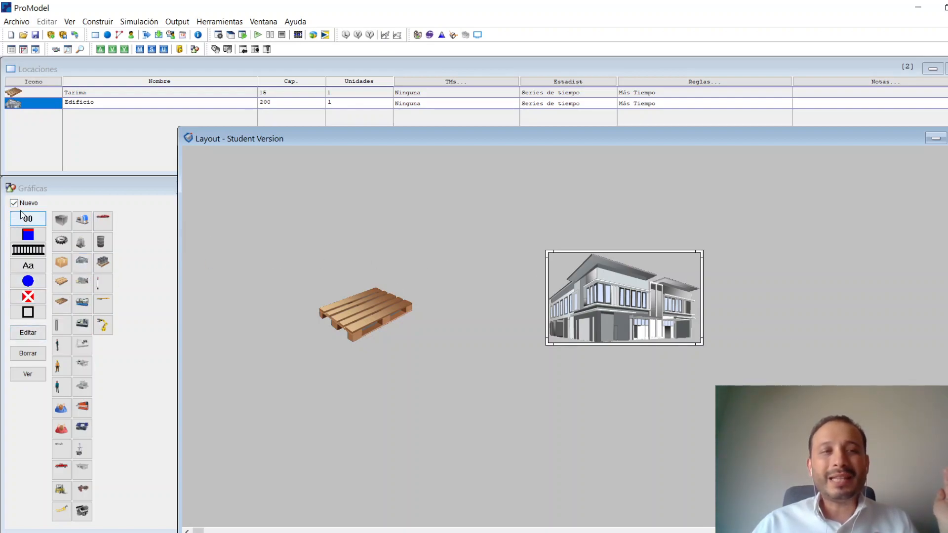
{"action": "left_click", "coordinate": [78, 189]}
Add a name label to the existing Tarima location without creating a new record, placing and enlarging it just below the pallet graphic.
{"action": "left_click", "coordinate": [357, 308]}
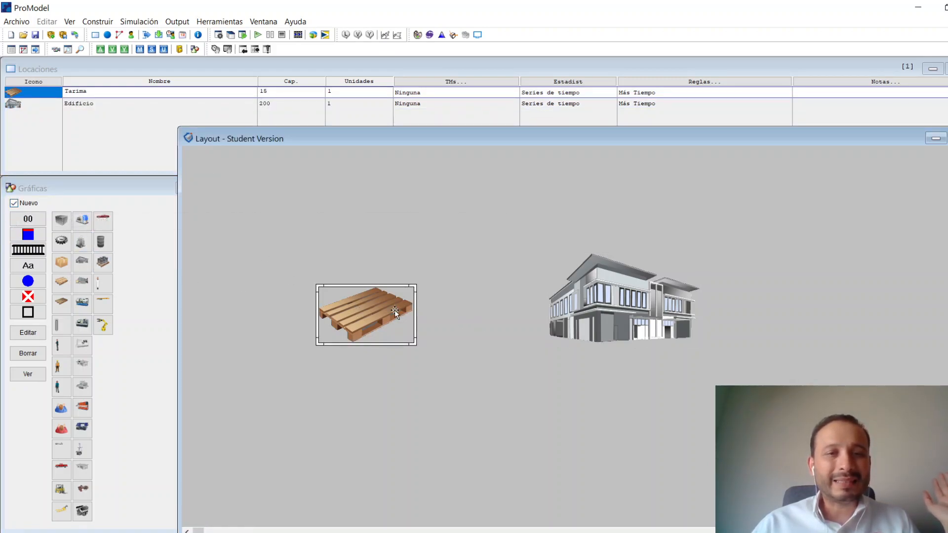
{"action": "left_click", "coordinate": [14, 203]}
{"action": "left_click", "coordinate": [376, 306]}
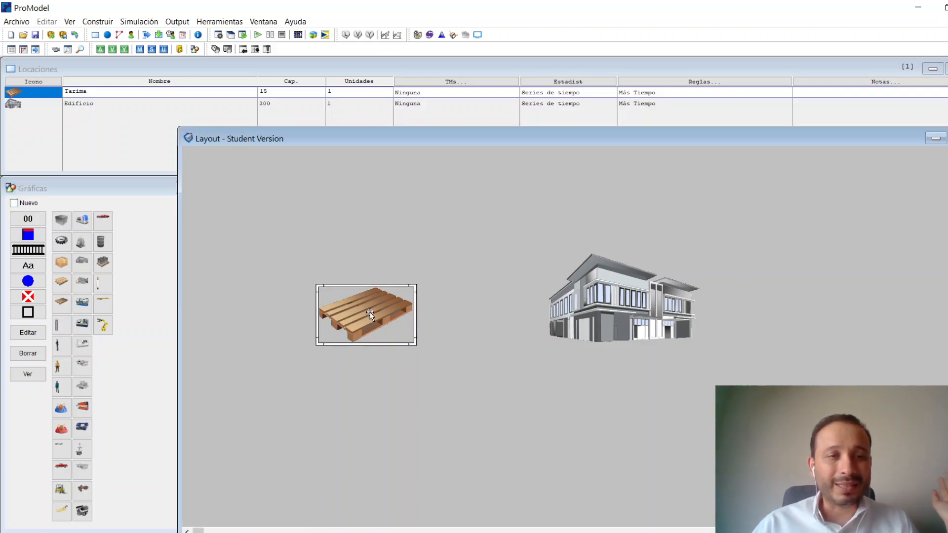
{"action": "left_click", "coordinate": [31, 267]}
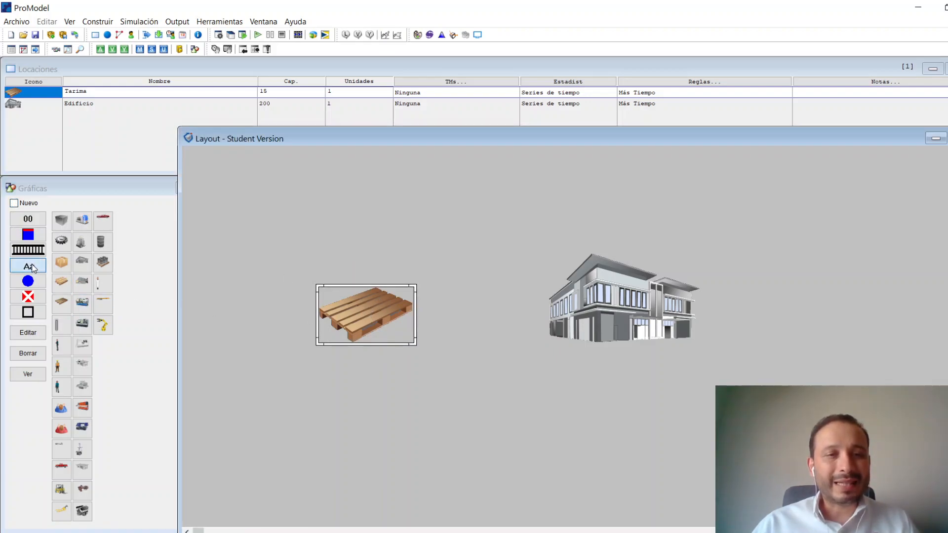
{"action": "left_click", "coordinate": [328, 347]}
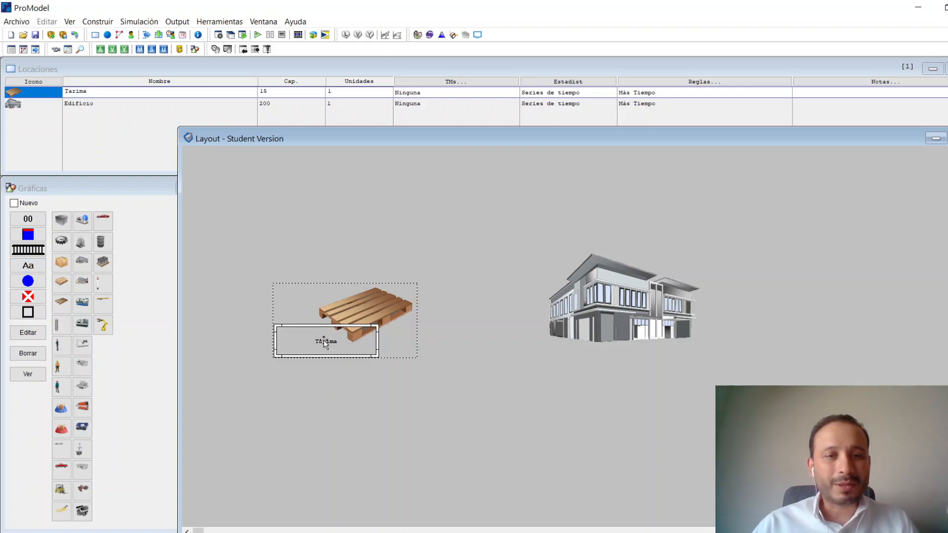
{"action": "left_click_drag", "start_coordinate": [352, 331], "coordinate": [412, 371]}
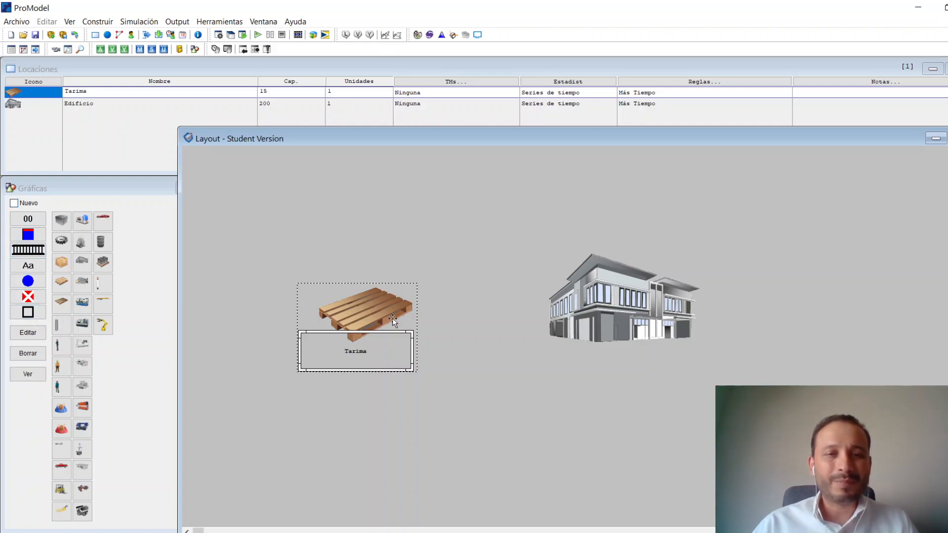
Add two entity spots to the existing Edificio location, placing them side by side at the building's ground-floor entrance.
{"action": "left_click", "coordinate": [567, 328]}
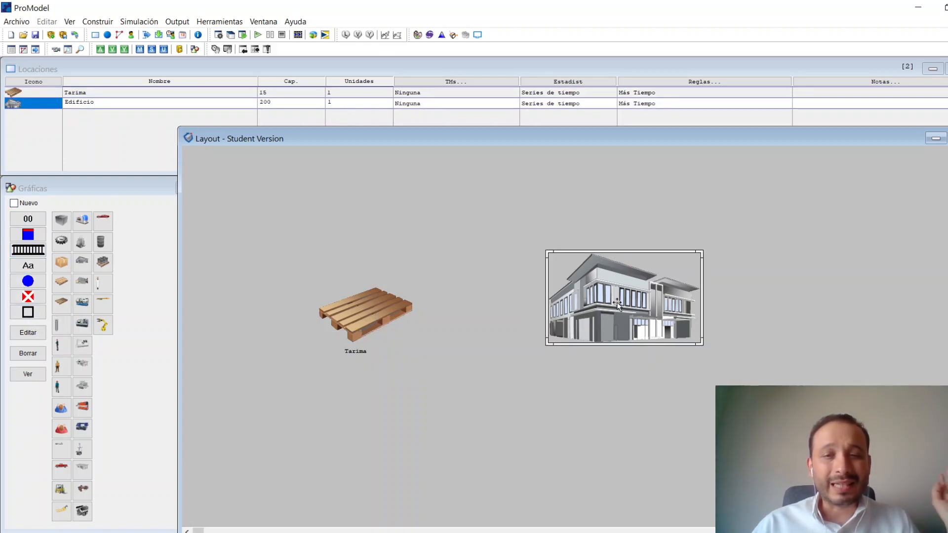
{"action": "left_click", "coordinate": [31, 298]}
{"action": "left_click", "coordinate": [582, 299]}
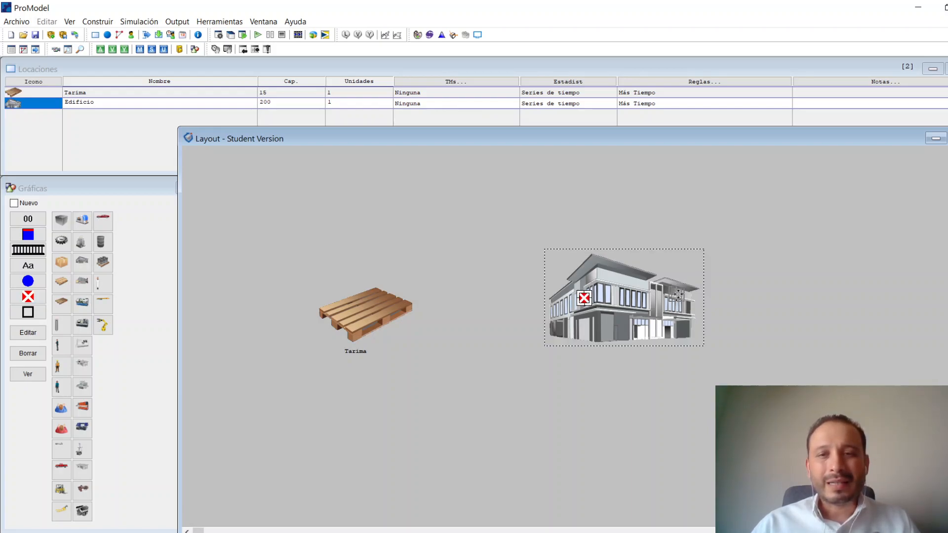
{"action": "left_click", "coordinate": [679, 329]}
{"action": "left_click", "coordinate": [28, 296]}
{"action": "left_click", "coordinate": [648, 330]}
{"action": "left_click", "coordinate": [619, 286]}
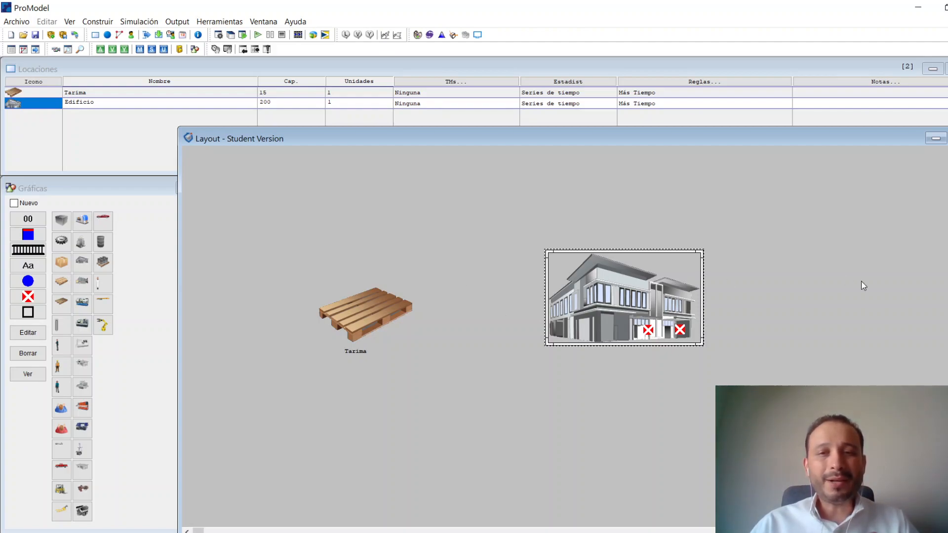
Open the Entidades definitions and move the layout window clear of the entity graphics library.
{"action": "left_click", "coordinate": [101, 22]}
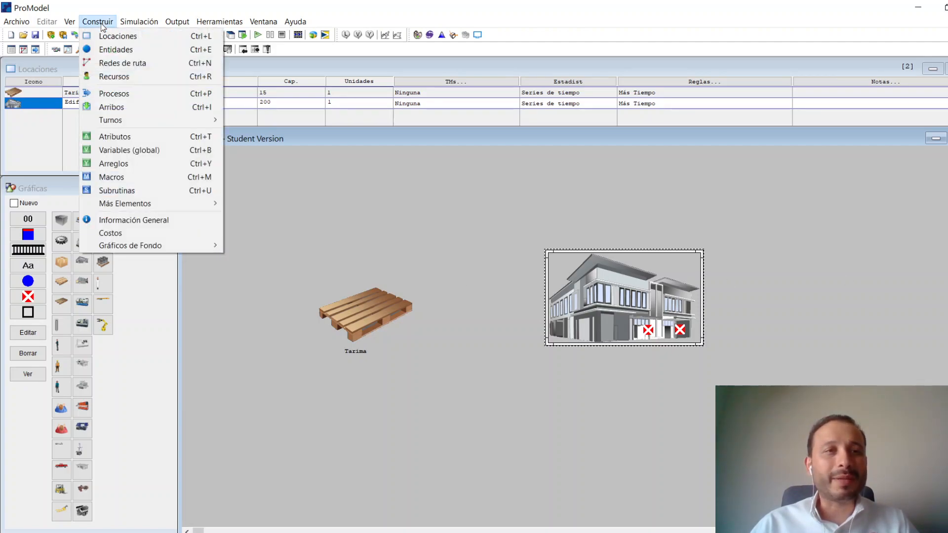
{"action": "left_click", "coordinate": [114, 51]}
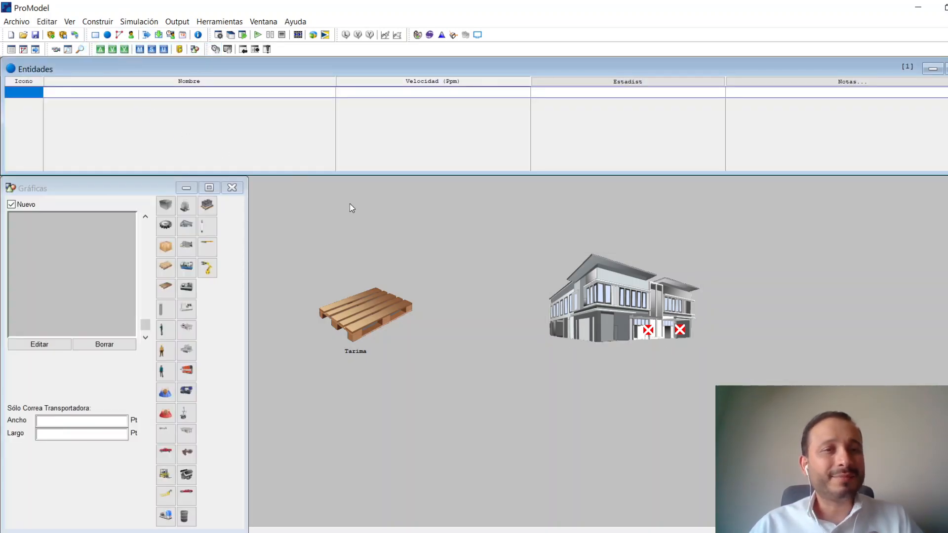
{"action": "left_click", "coordinate": [344, 218]}
{"action": "left_click_drag", "start_coordinate": [349, 139], "coordinate": [443, 142]}
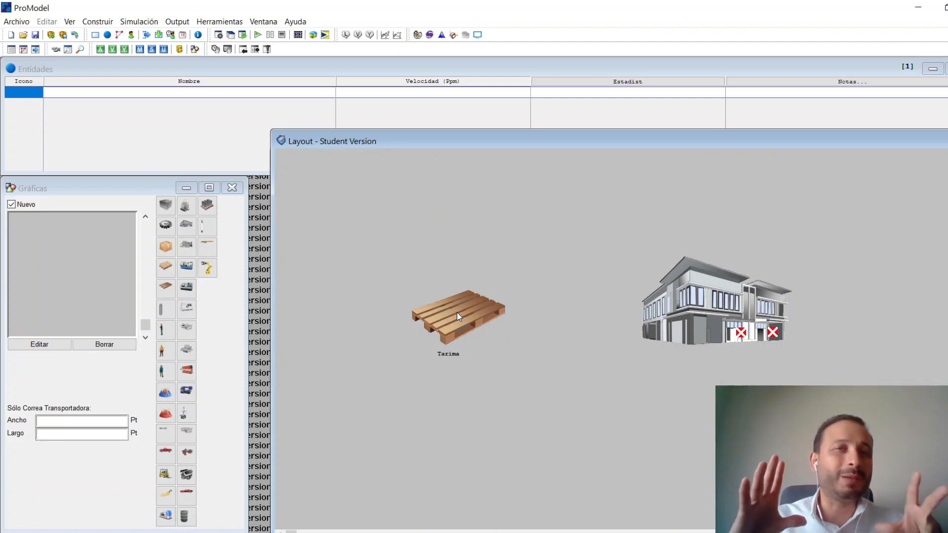
{"action": "left_click", "coordinate": [76, 191]}
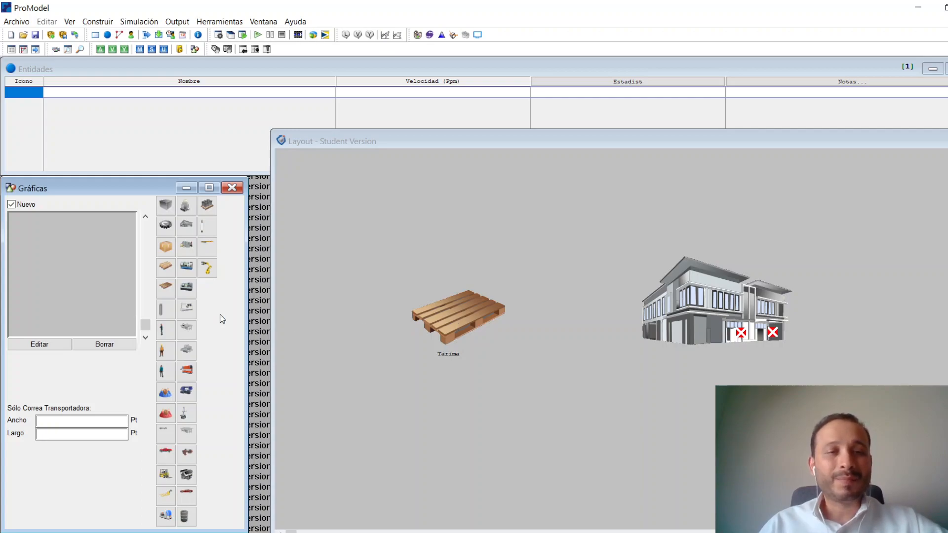
Create an entity with the dark pallet graphic and name it Tornillo.
{"action": "left_click", "coordinate": [166, 288]}
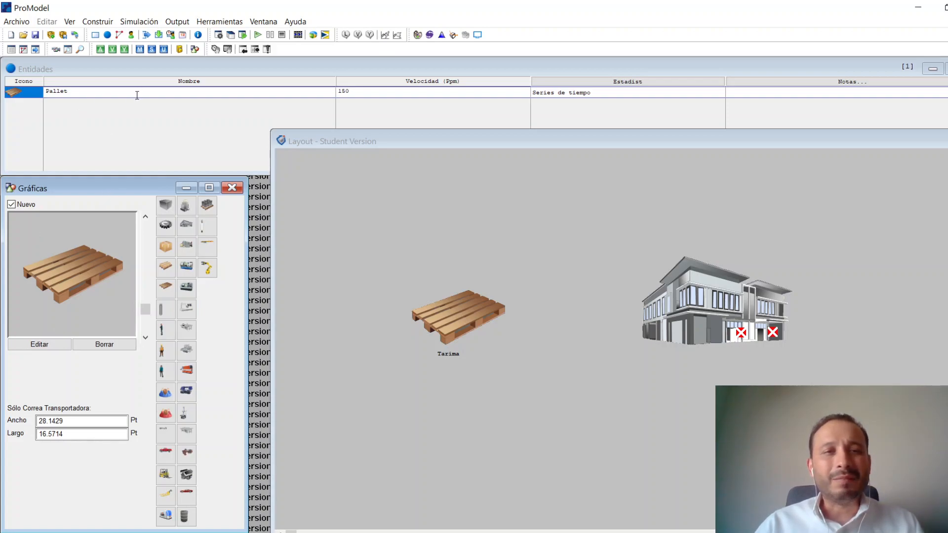
{"action": "left_click", "coordinate": [117, 96]}
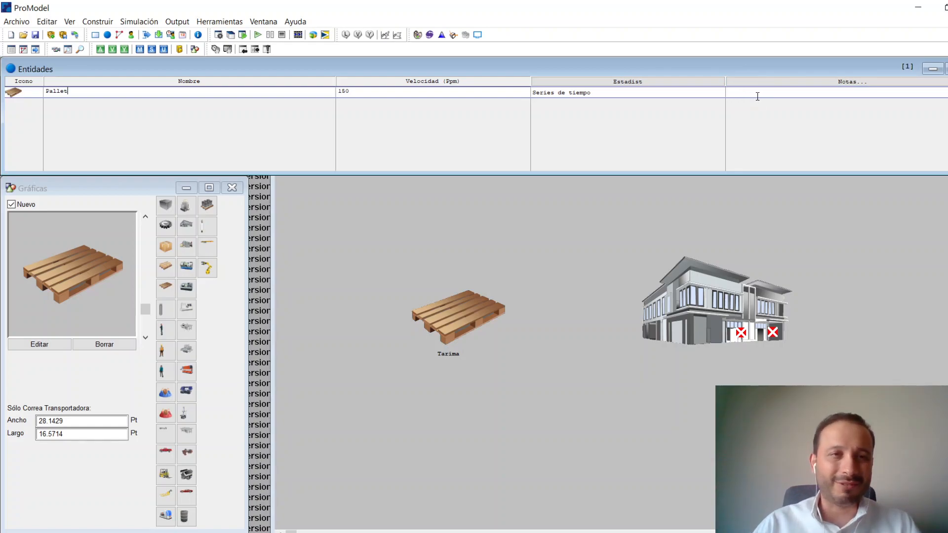
{"action": "double_click", "coordinate": [63, 91]}
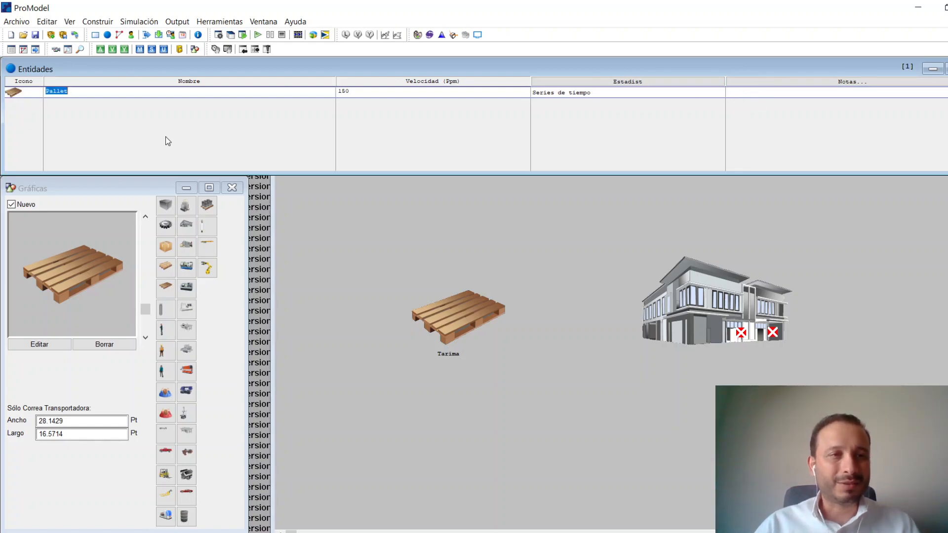
{"action": "type", "text": "Tornillo"}
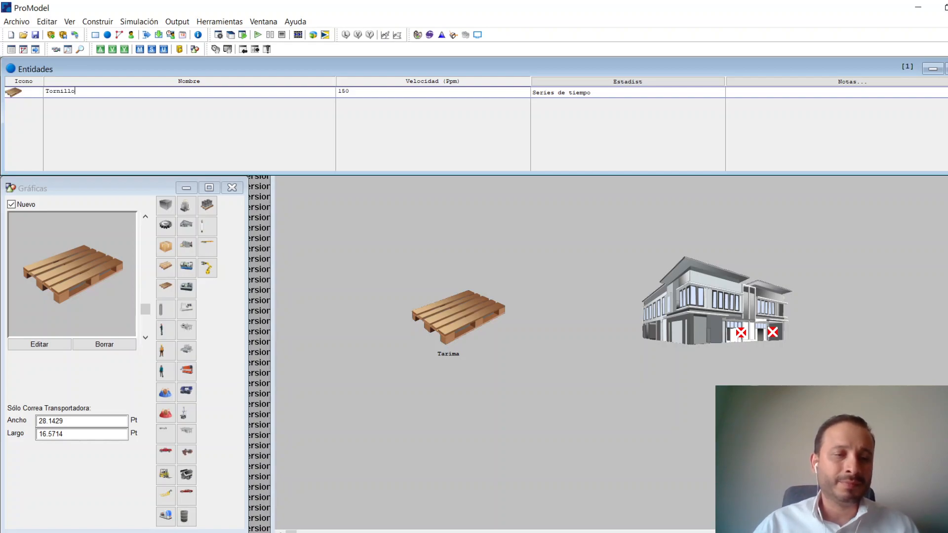
{"action": "left_click", "coordinate": [140, 404]}
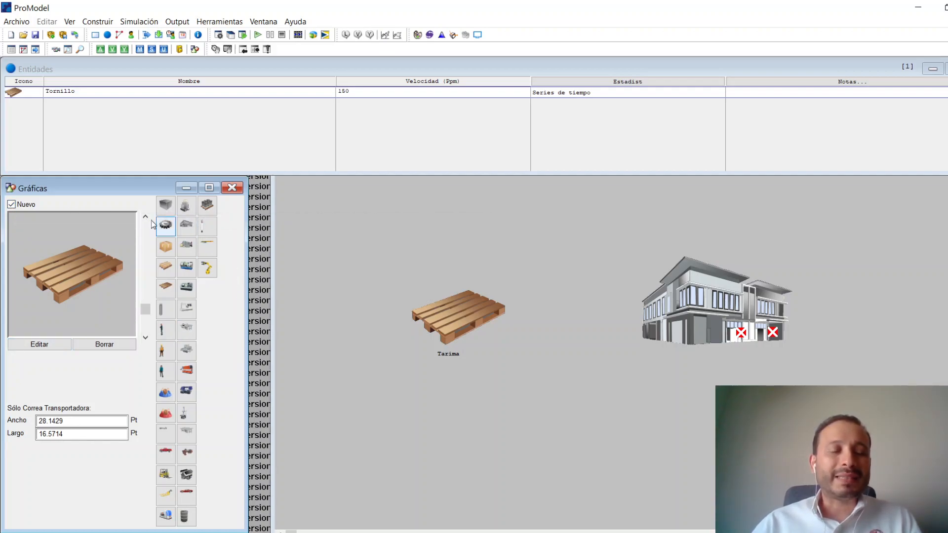
Turn off new-record creation and assign the light pallet as the Tornillo entity's second graphic.
{"action": "left_click", "coordinate": [12, 205]}
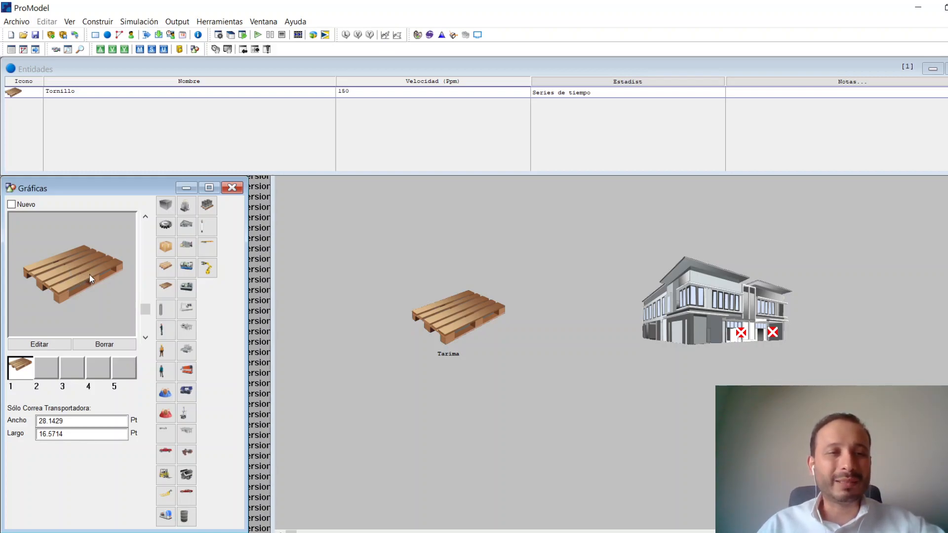
{"action": "left_click", "coordinate": [48, 375]}
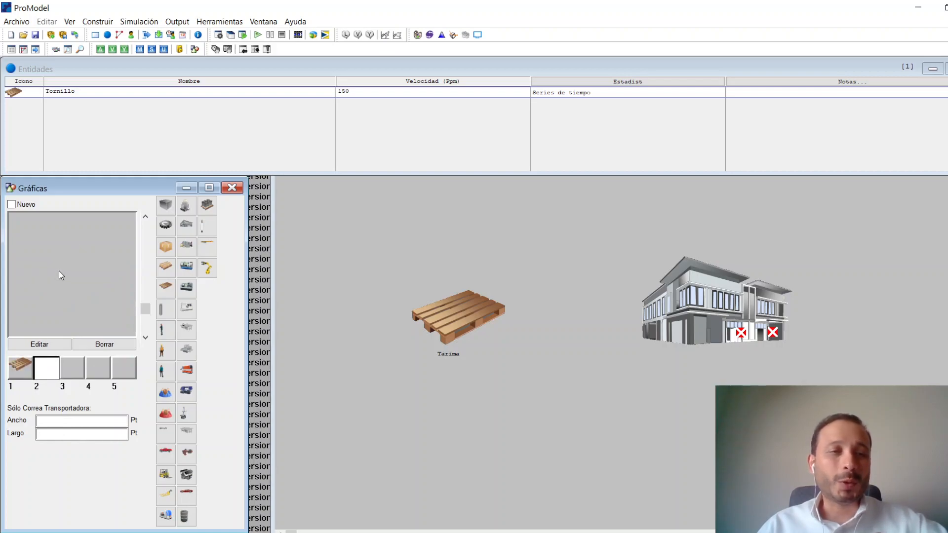
{"action": "left_click", "coordinate": [161, 274]}
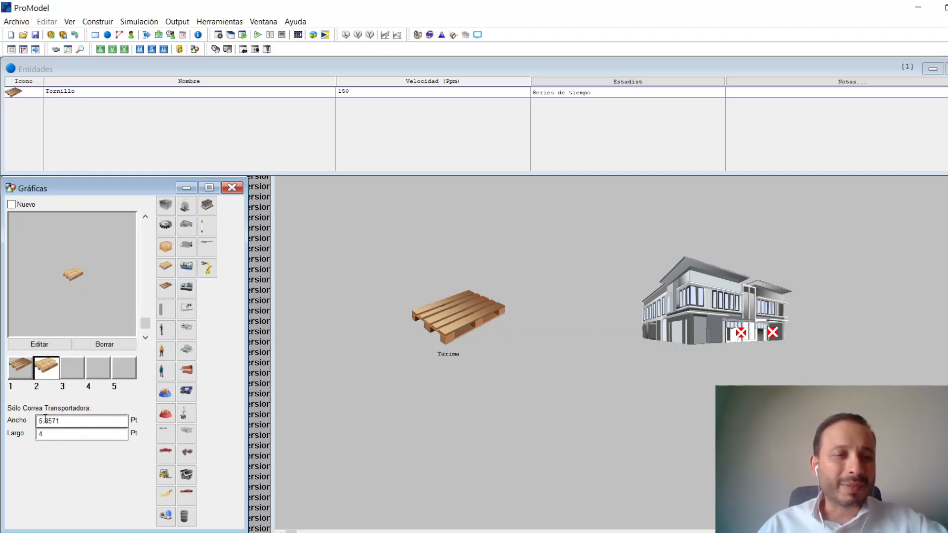
Set the conveyor dimensions of Tornillo's second graphic to a width of 10 Pt and a length of 8 Pt.
{"action": "left_click", "coordinate": [62, 433]}
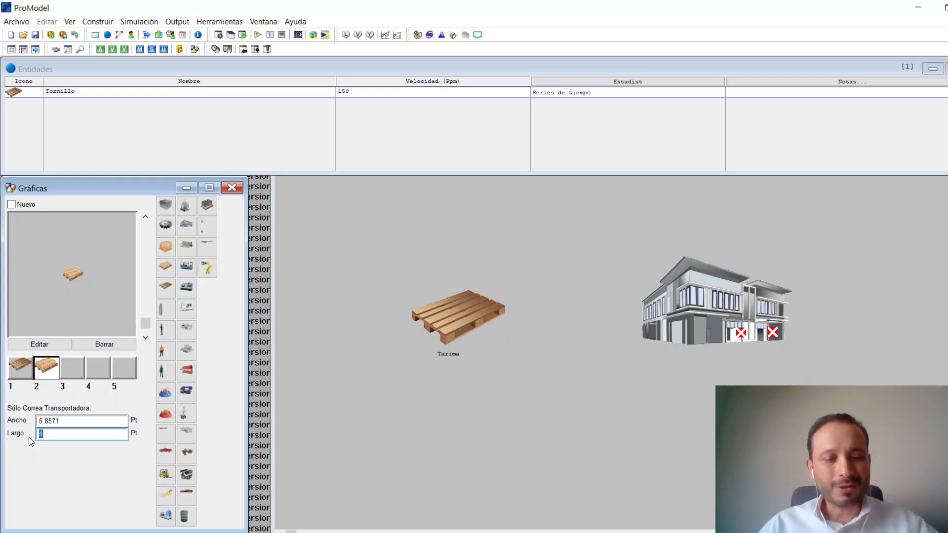
{"action": "type", "text": "8"}
{"action": "left_click_drag", "start_coordinate": [75, 421], "coordinate": [30, 421]}
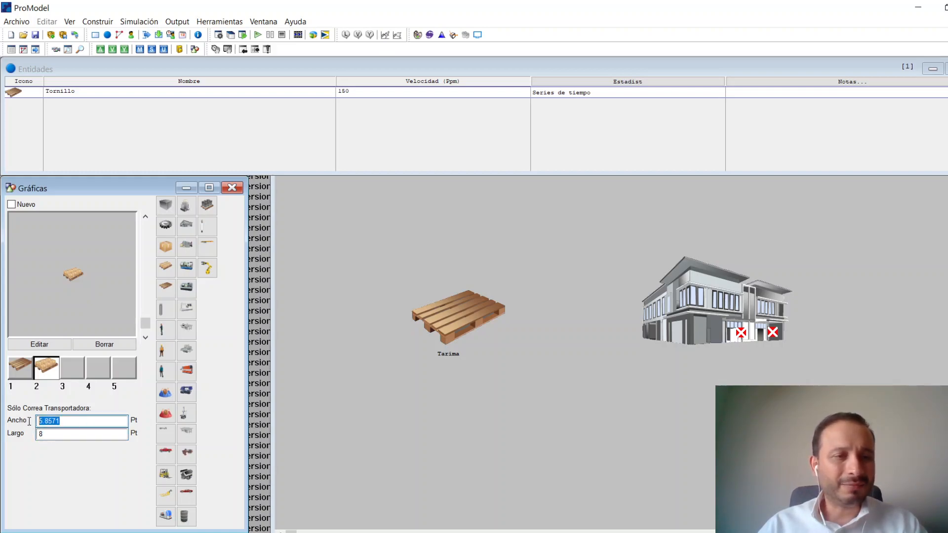
{"action": "type", "text": "10"}
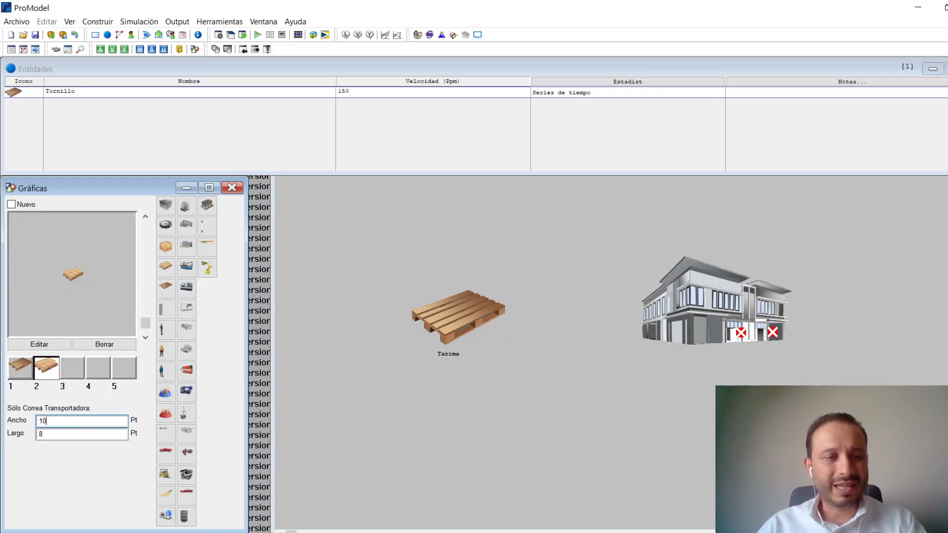
{"action": "key", "text": "Tab"}
{"action": "key", "text": "End"}
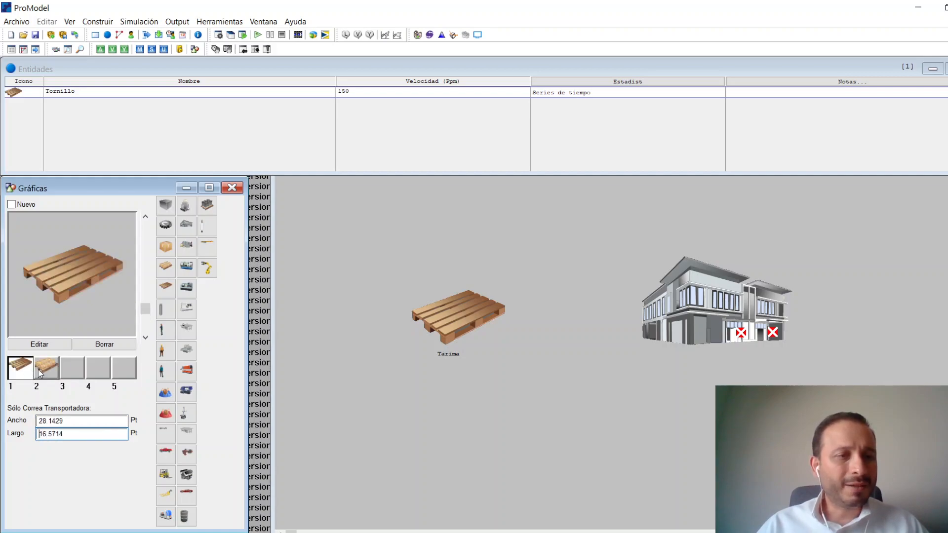
{"action": "left_click", "coordinate": [20, 370]}
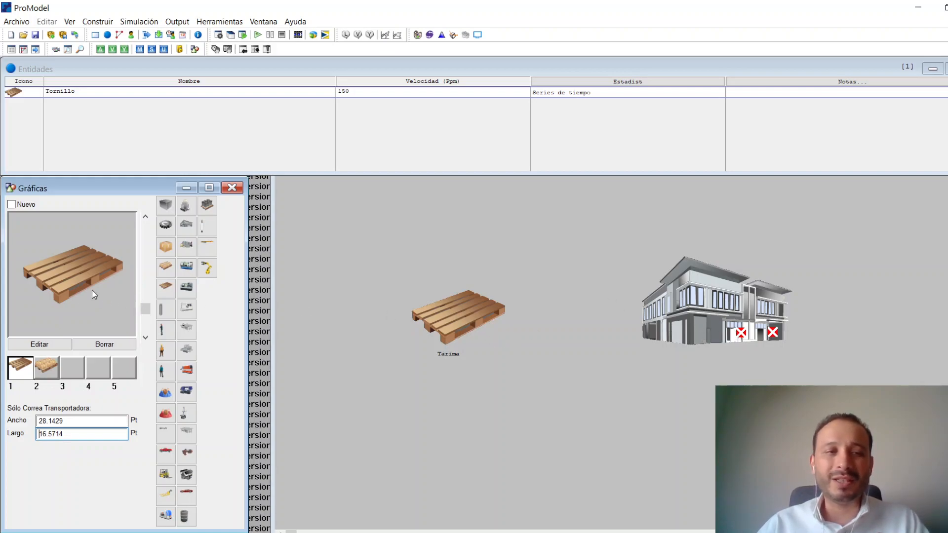
{"action": "left_click", "coordinate": [59, 366]}
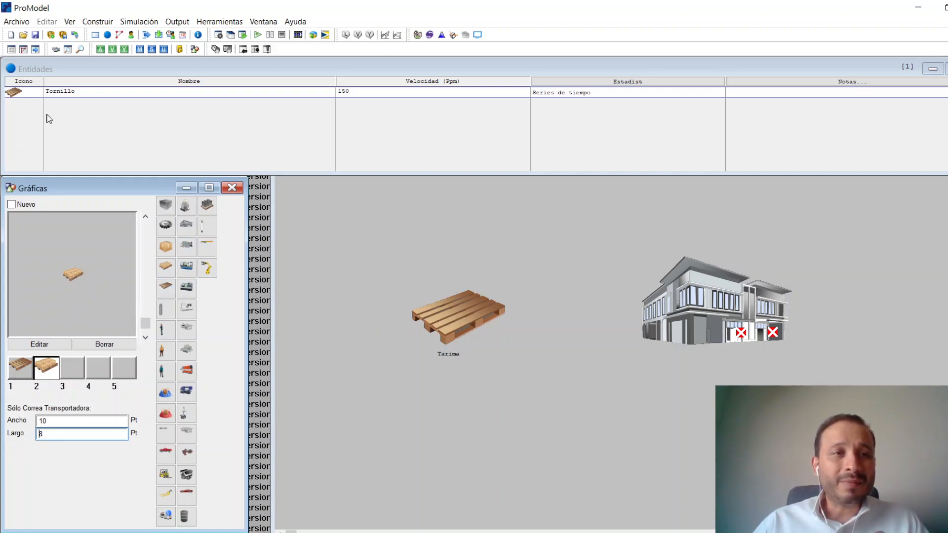
Turn new-record creation back on and add a second entity using the gear graphic.
{"action": "left_click", "coordinate": [76, 113]}
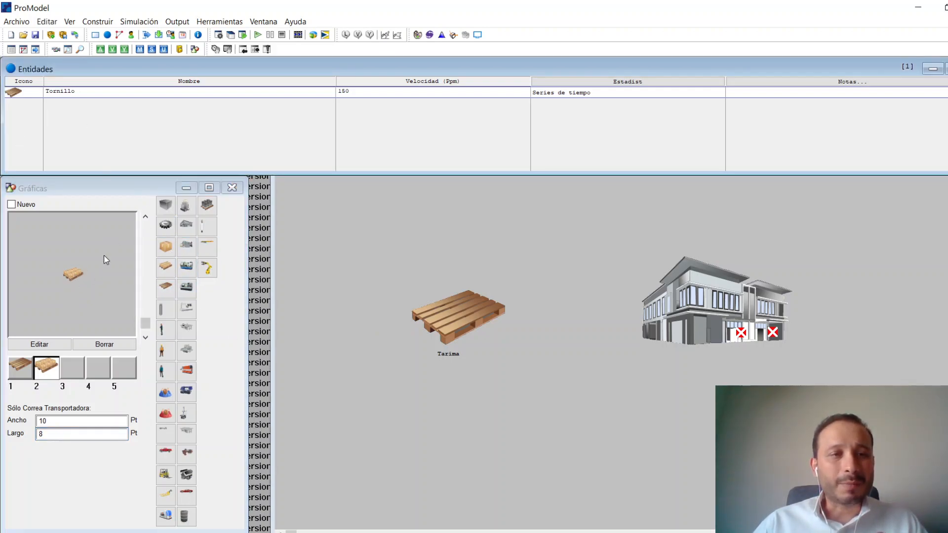
{"action": "left_click", "coordinate": [11, 204]}
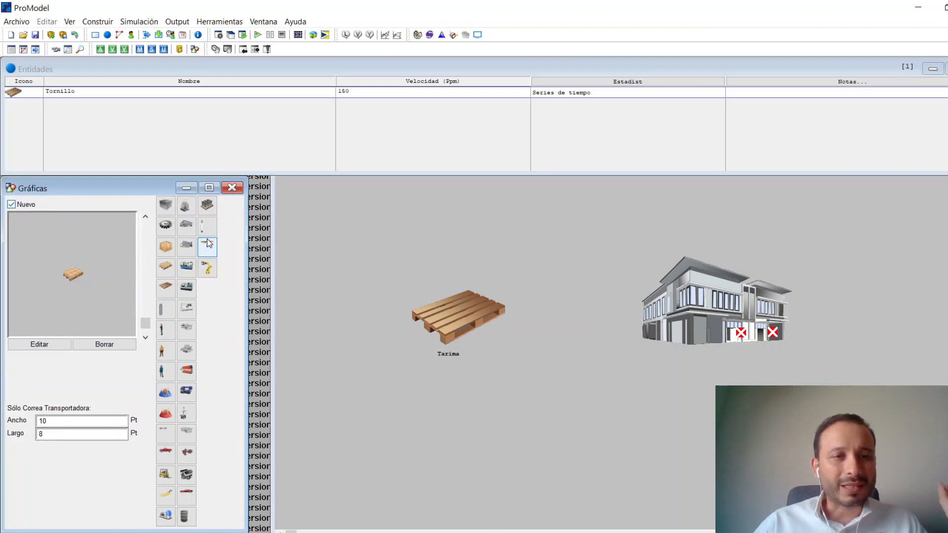
{"action": "left_click", "coordinate": [166, 225]}
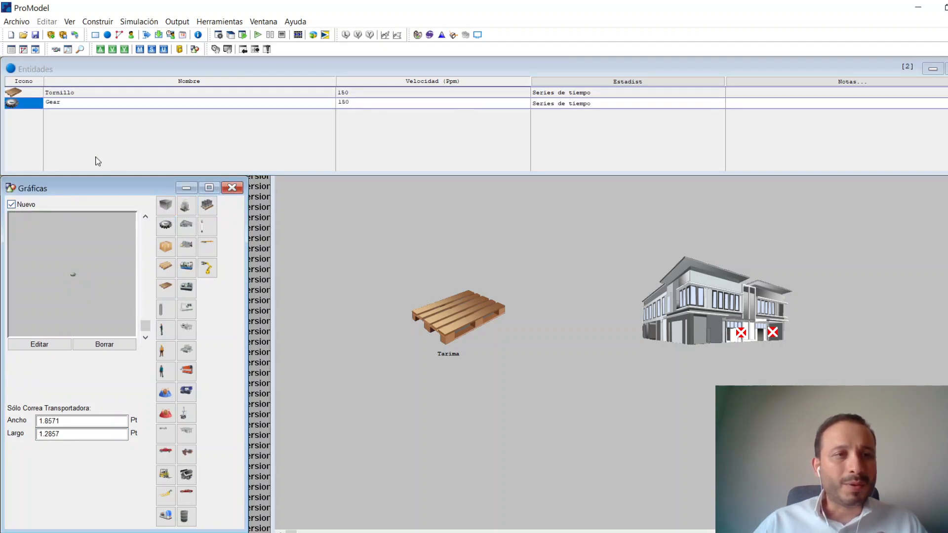
{"action": "left_click", "coordinate": [88, 103]}
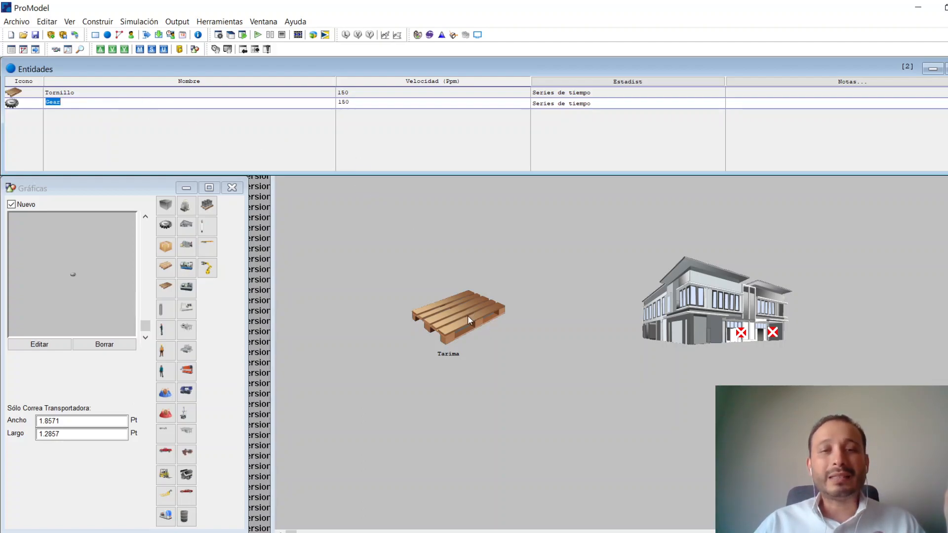
Open the path networks (Redes de ruta) editor to view its network and route tables.
{"action": "left_click", "coordinate": [507, 300]}
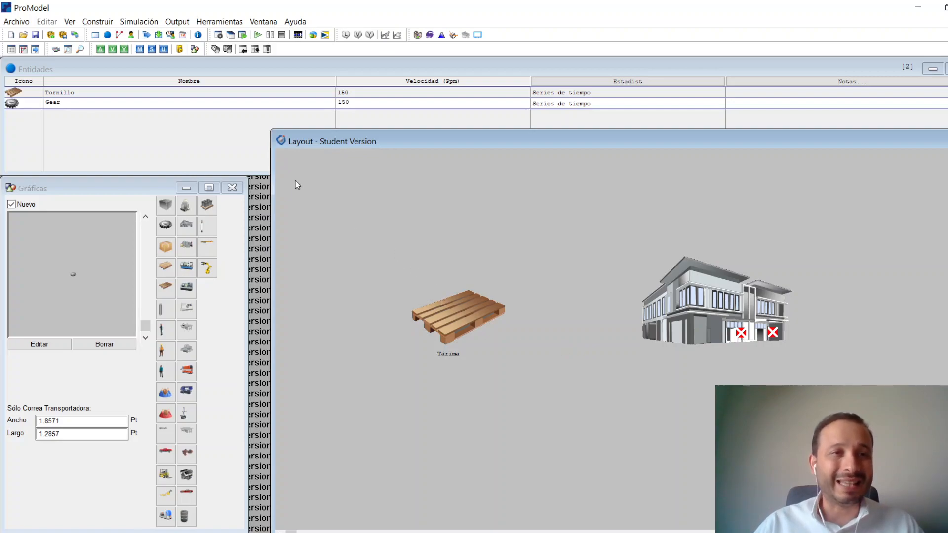
{"action": "left_click", "coordinate": [102, 22]}
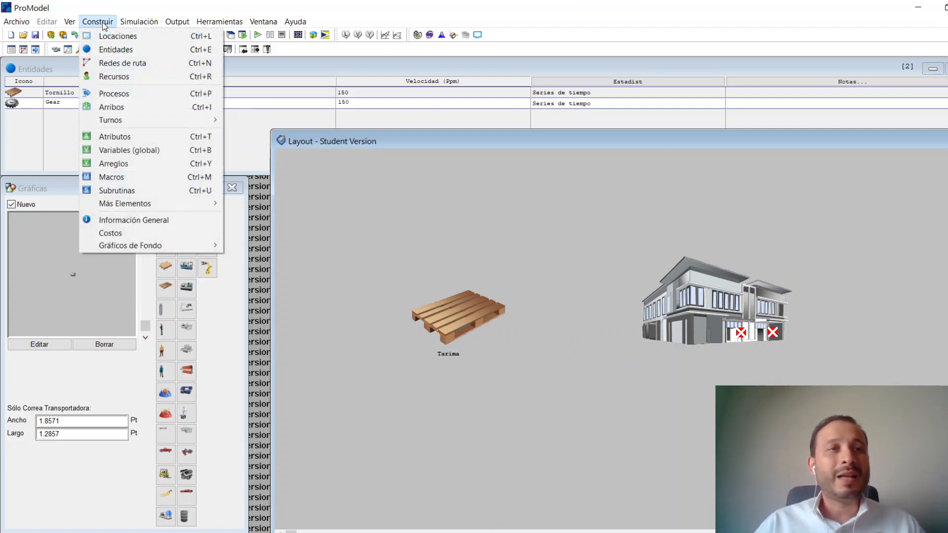
{"action": "left_click", "coordinate": [126, 64]}
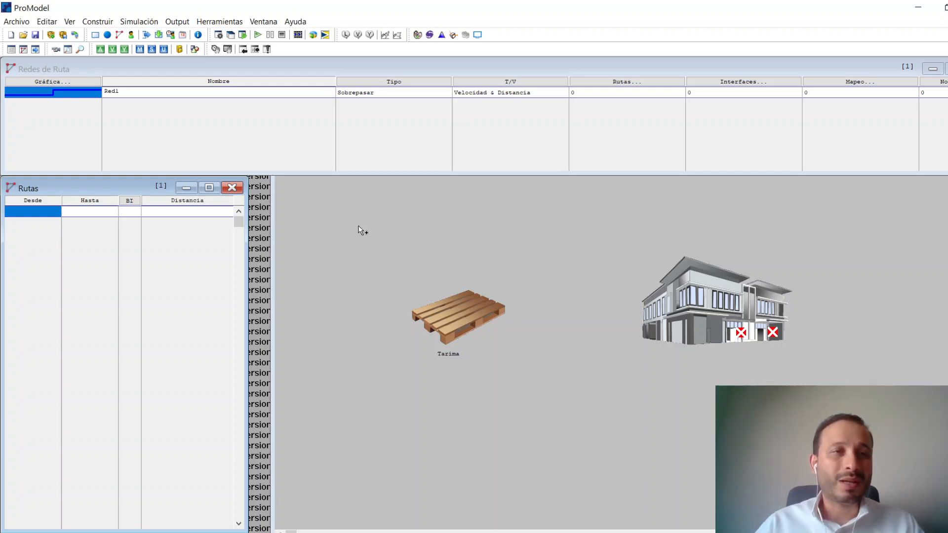
Open the resources (Recursos) editor and add an Inspector resource using the standing inspector graphic.
{"action": "left_click", "coordinate": [97, 23]}
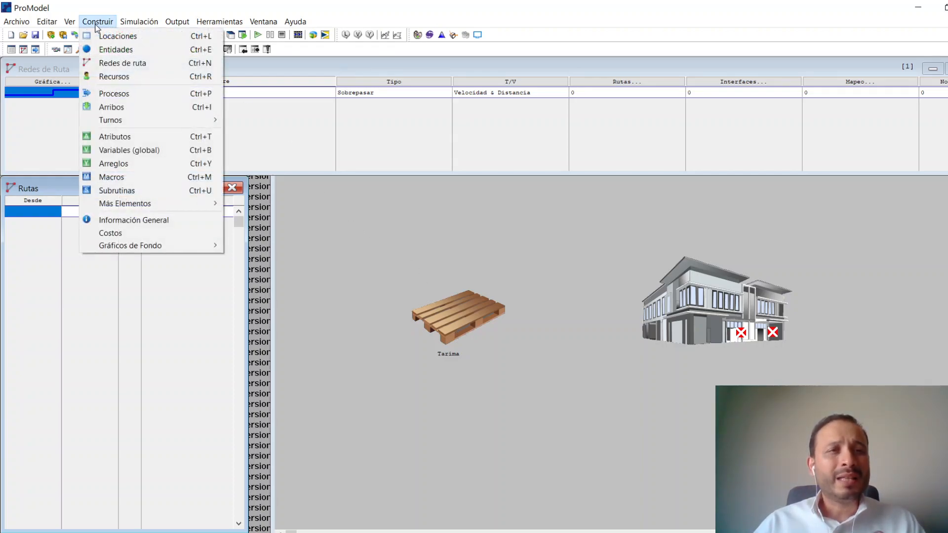
{"action": "left_click", "coordinate": [118, 76]}
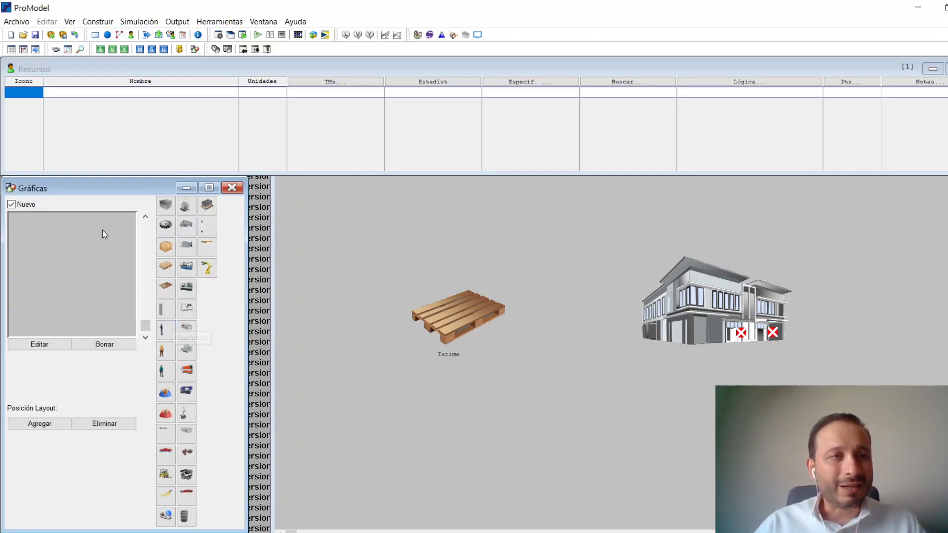
{"action": "left_click", "coordinate": [79, 68]}
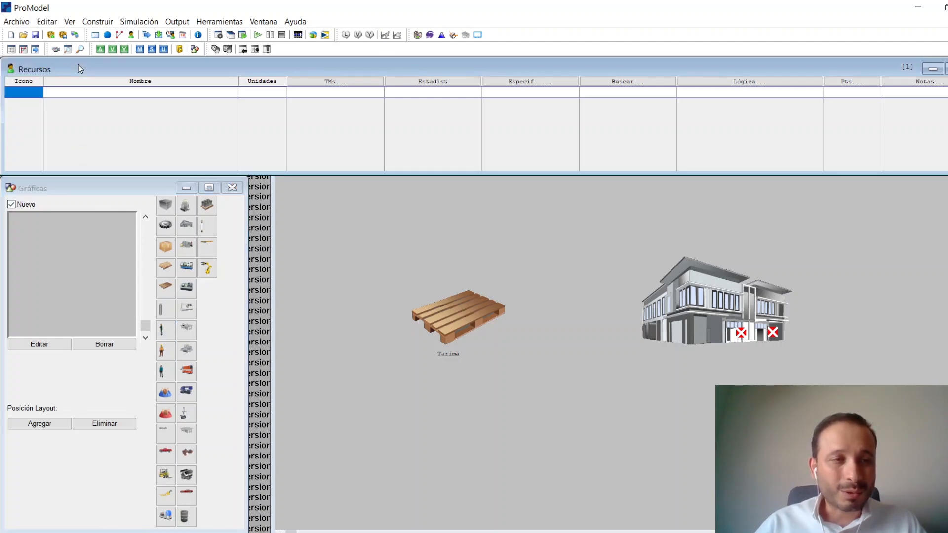
{"action": "left_click", "coordinate": [82, 192]}
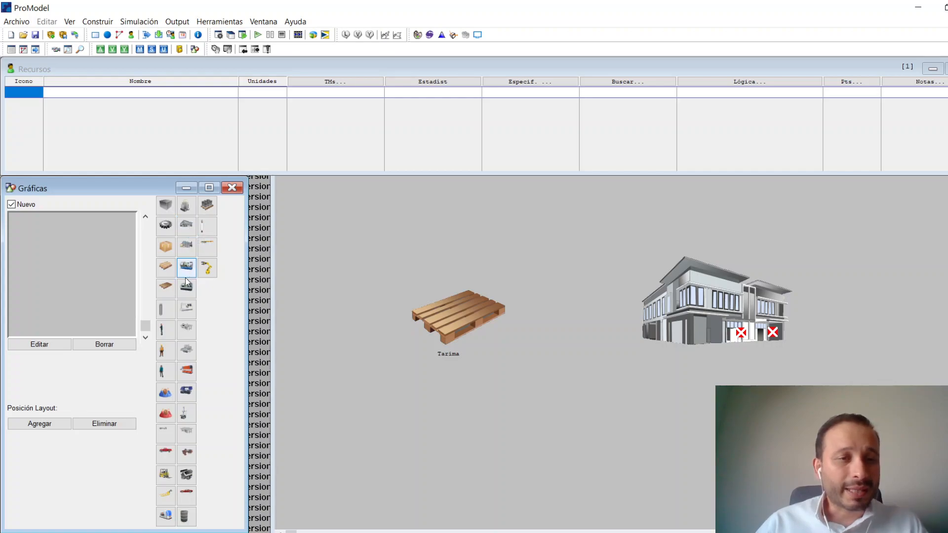
{"action": "left_click", "coordinate": [205, 228]}
{"action": "left_click", "coordinate": [504, 243]}
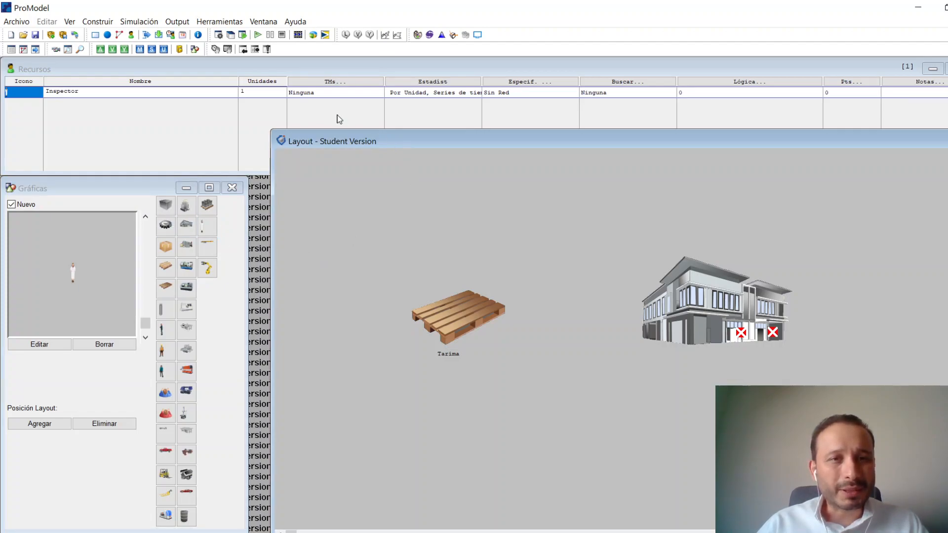
Examine the units field and the downtime types available for the Inspector resource.
{"action": "left_click", "coordinate": [262, 91]}
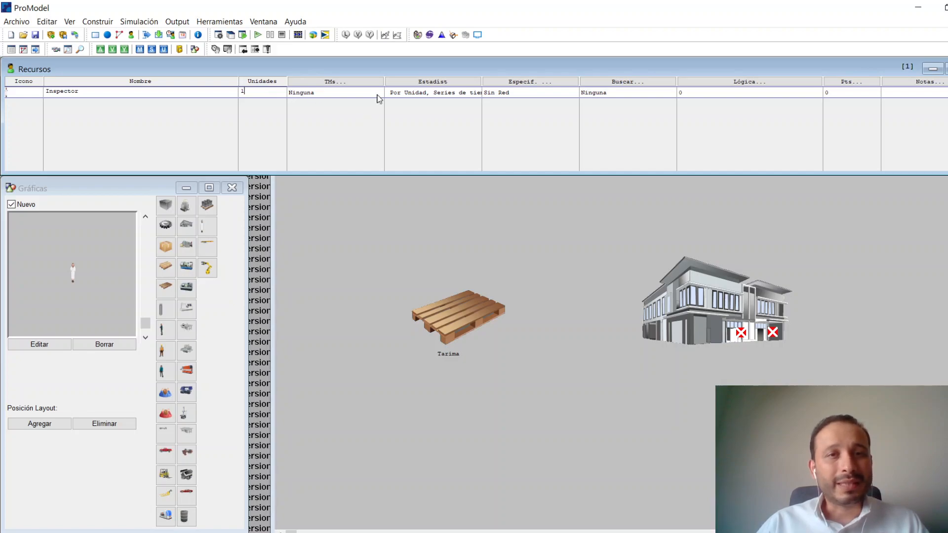
{"action": "left_click", "coordinate": [318, 93]}
{"action": "left_click", "coordinate": [345, 90]}
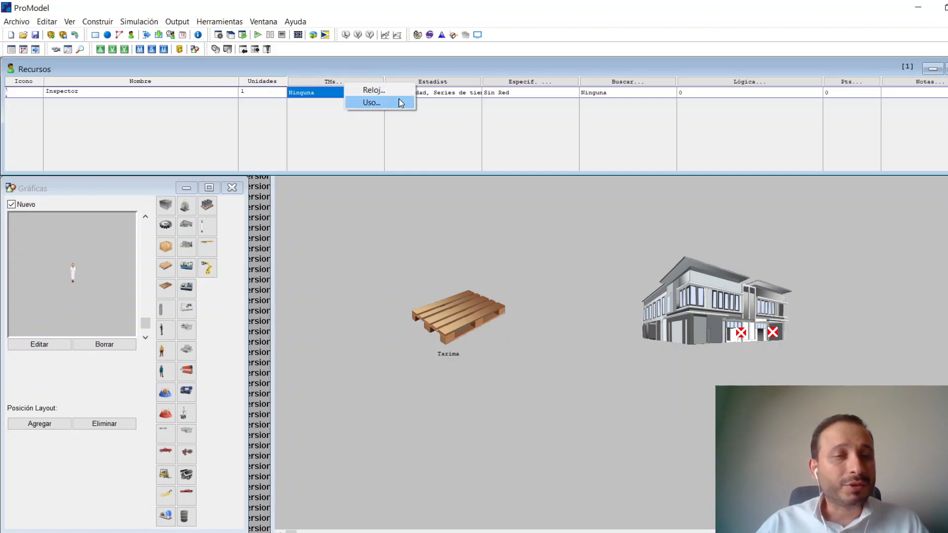
{"action": "left_click", "coordinate": [563, 130]}
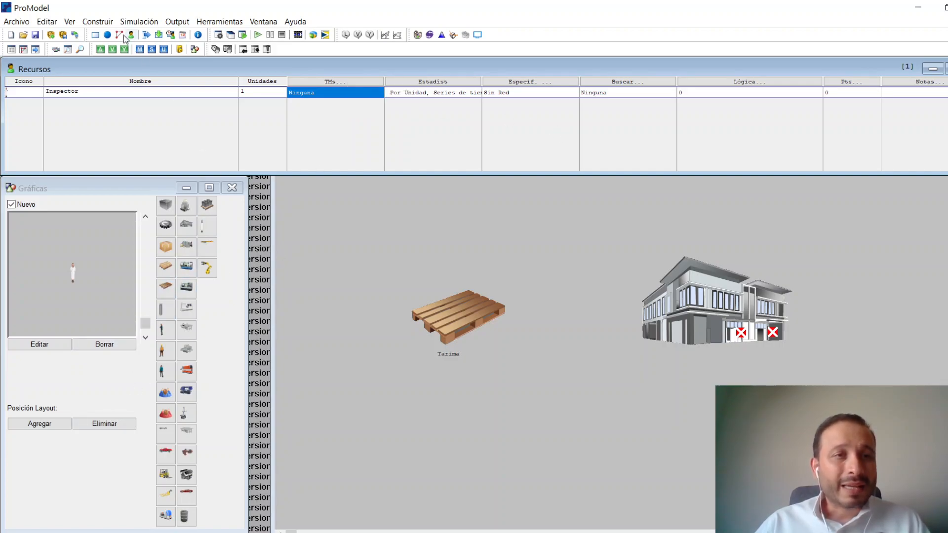
Open the processing (Procesos) editor with its process and routing tables.
{"action": "left_click", "coordinate": [101, 24]}
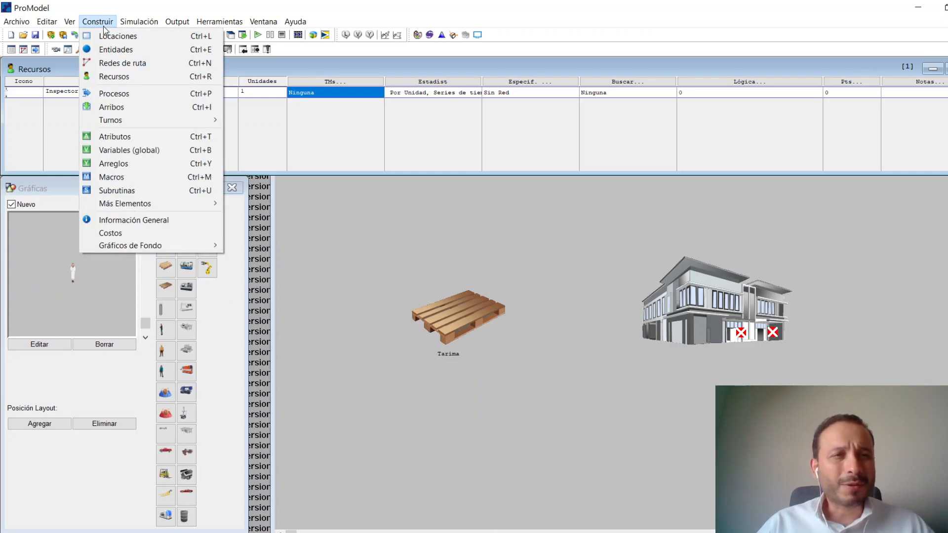
{"action": "left_click", "coordinate": [122, 95]}
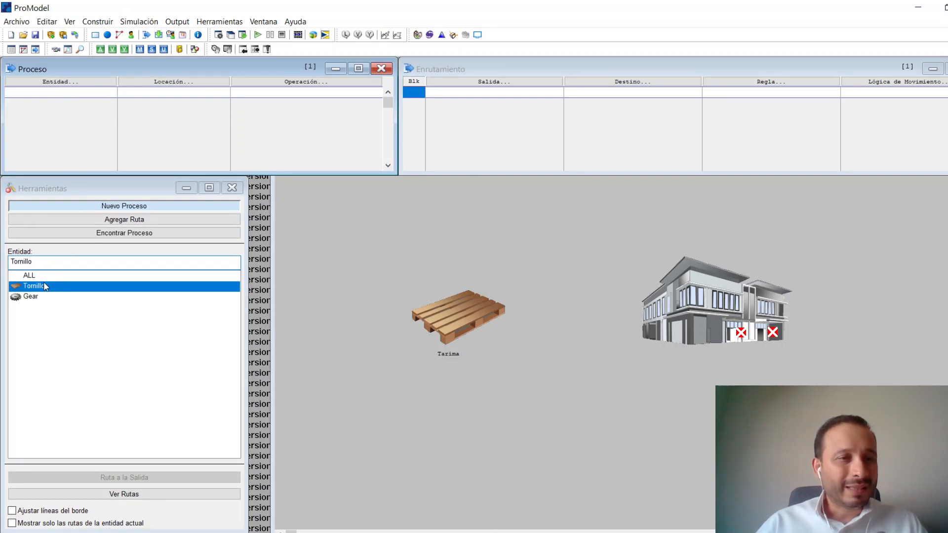
{"action": "left_click", "coordinate": [71, 191]}
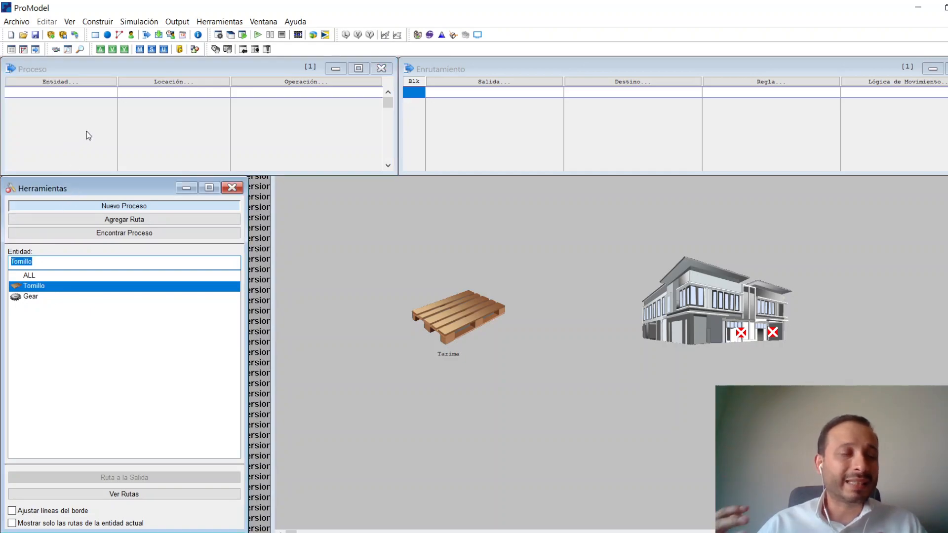
Look through the entities and locations available for the empty process record, without assigning any.
{"action": "left_click", "coordinate": [78, 92]}
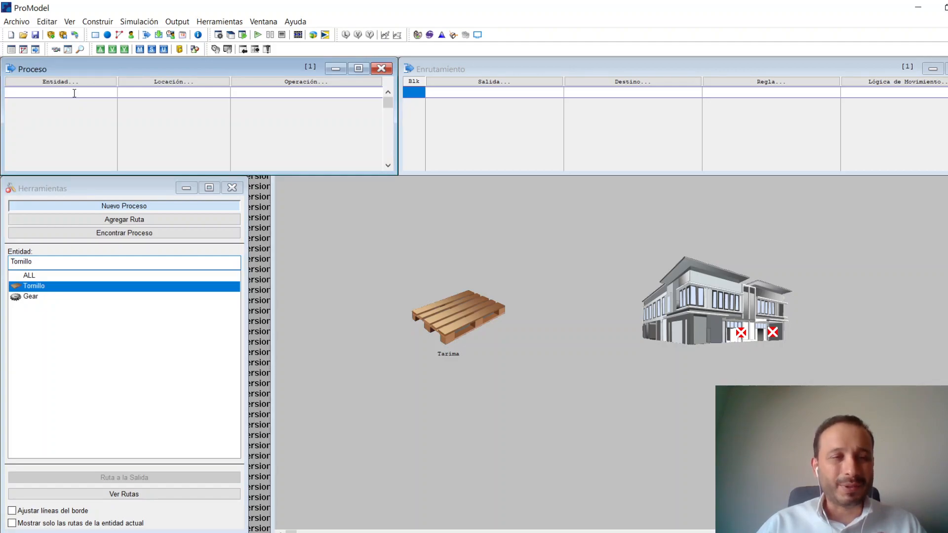
{"action": "double_click", "coordinate": [75, 93]}
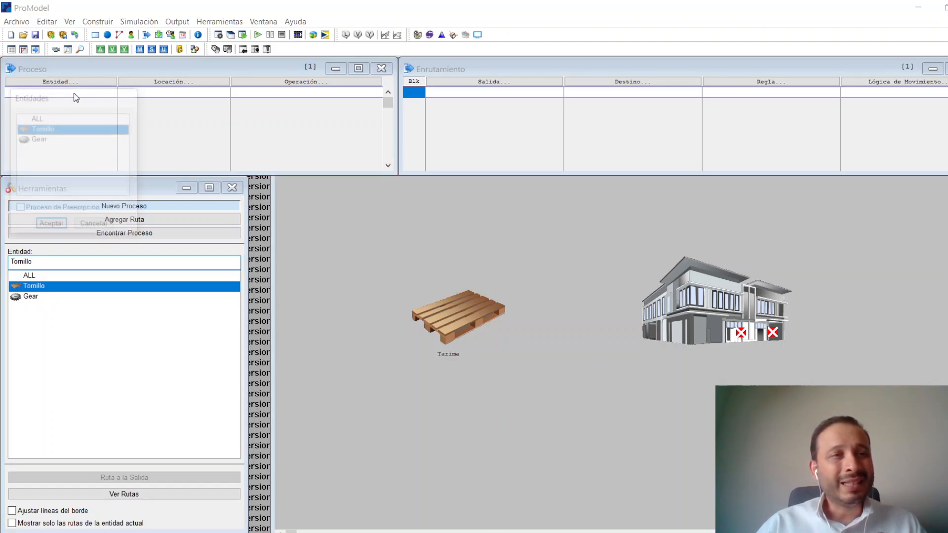
{"action": "left_click", "coordinate": [44, 140]}
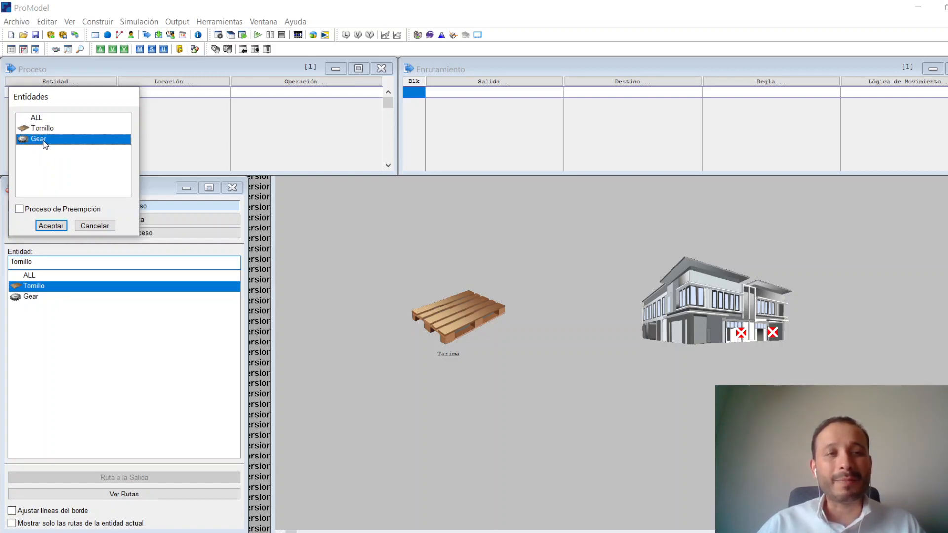
{"action": "left_click", "coordinate": [40, 131]}
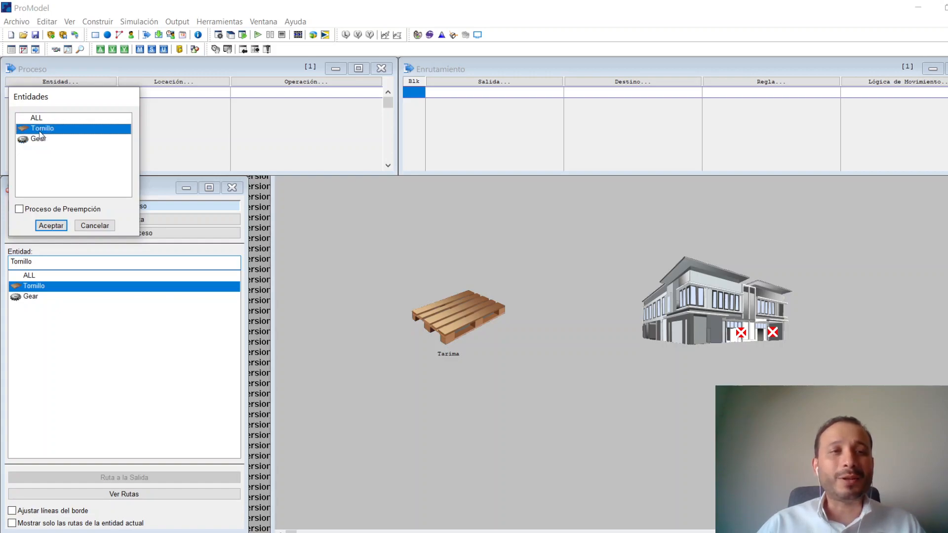
{"action": "left_click", "coordinate": [99, 225]}
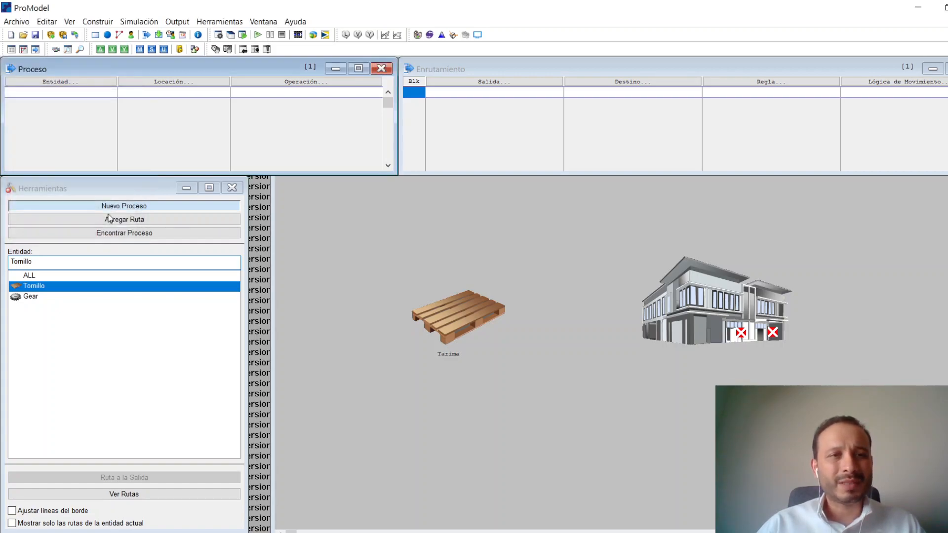
{"action": "left_click", "coordinate": [207, 95]}
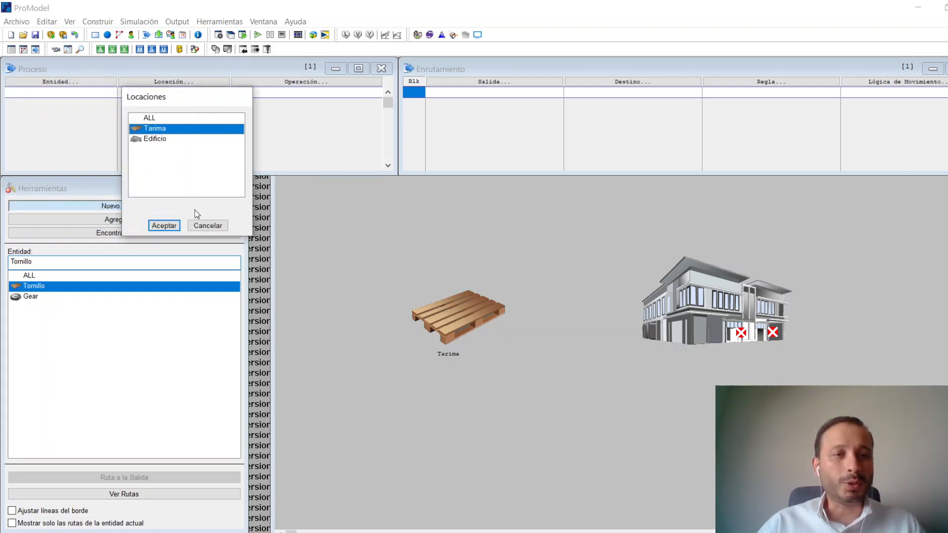
{"action": "left_click", "coordinate": [207, 226]}
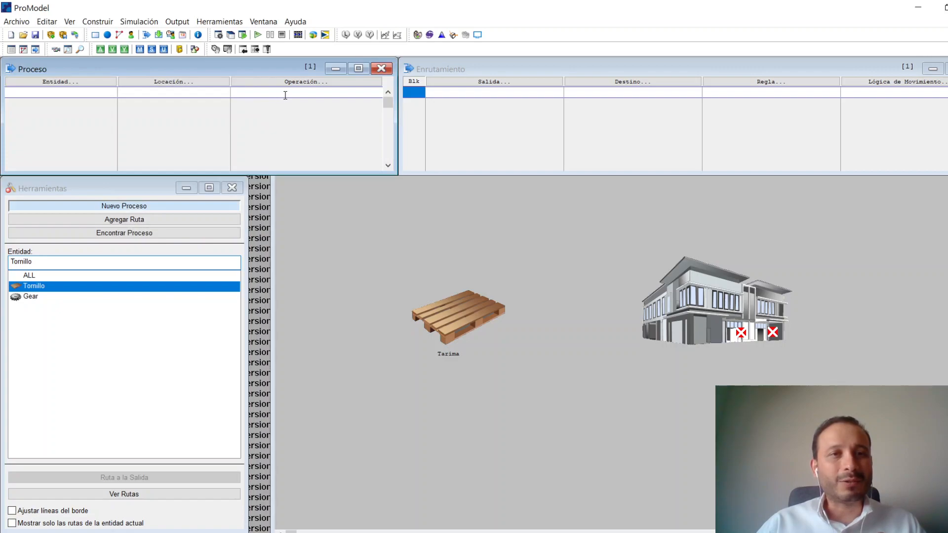
View the operation logic editor of the empty process record and close it without entering any logic.
{"action": "left_click", "coordinate": [285, 95]}
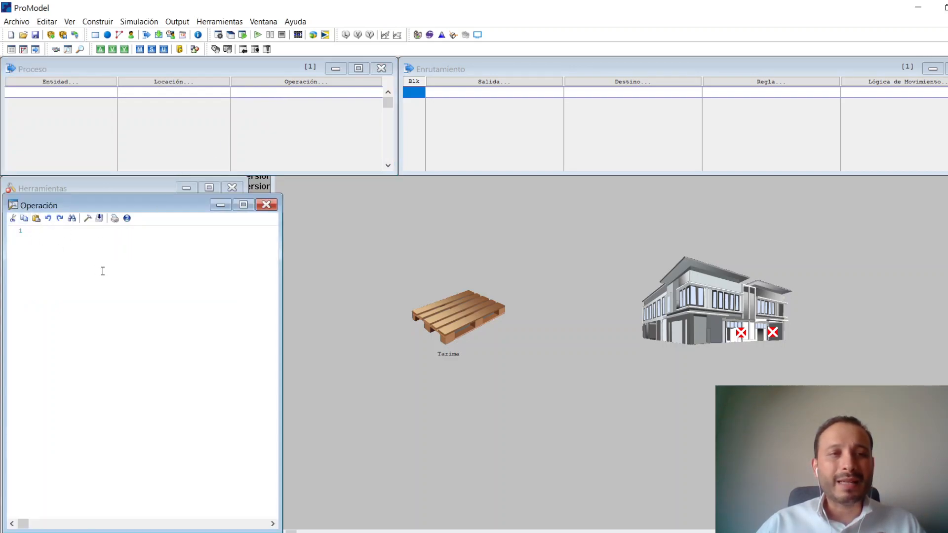
{"action": "left_click_drag", "start_coordinate": [118, 202], "coordinate": [146, 173]}
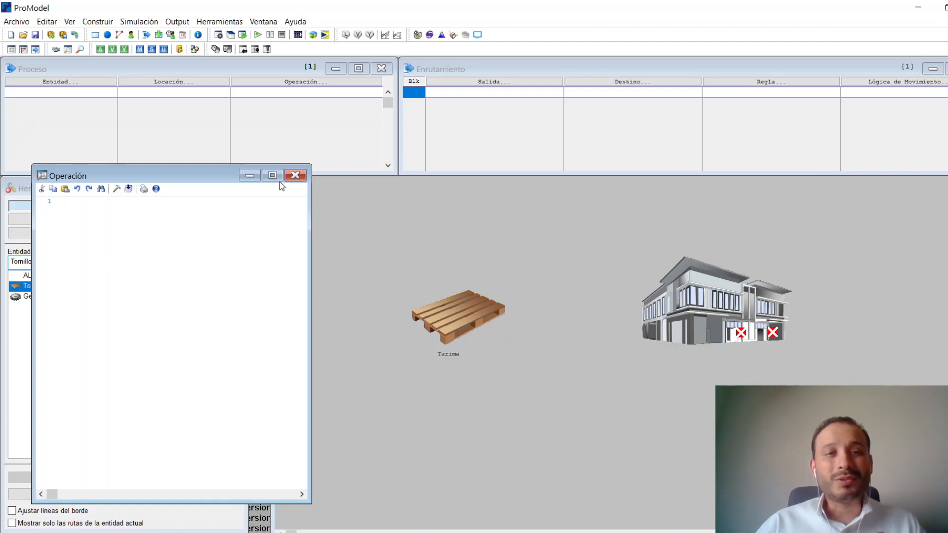
{"action": "left_click_drag", "start_coordinate": [216, 172], "coordinate": [270, 163]}
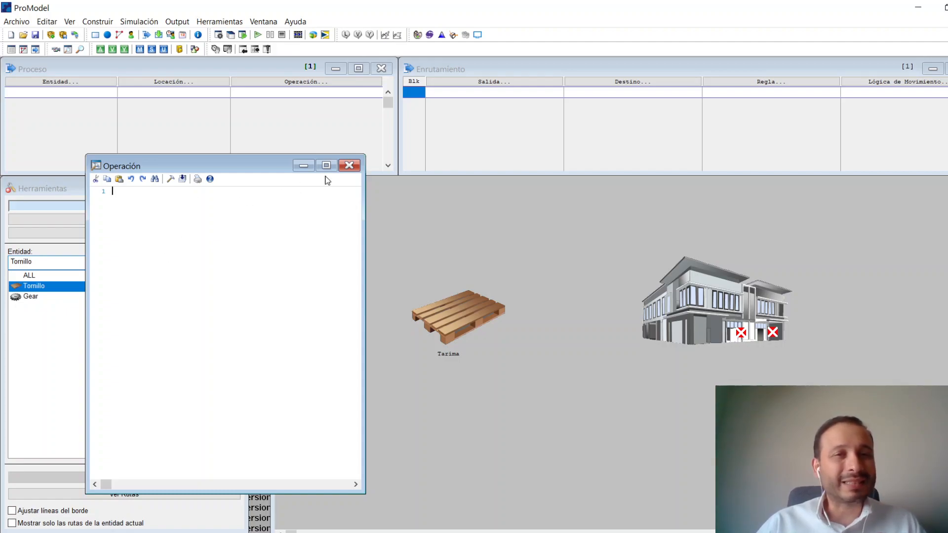
{"action": "left_click", "coordinate": [349, 166]}
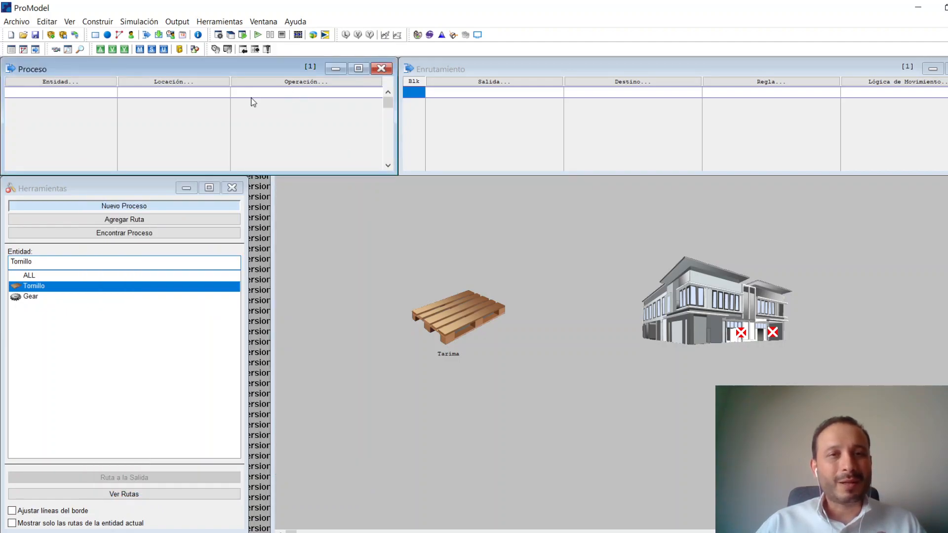
{"action": "left_click", "coordinate": [275, 93]}
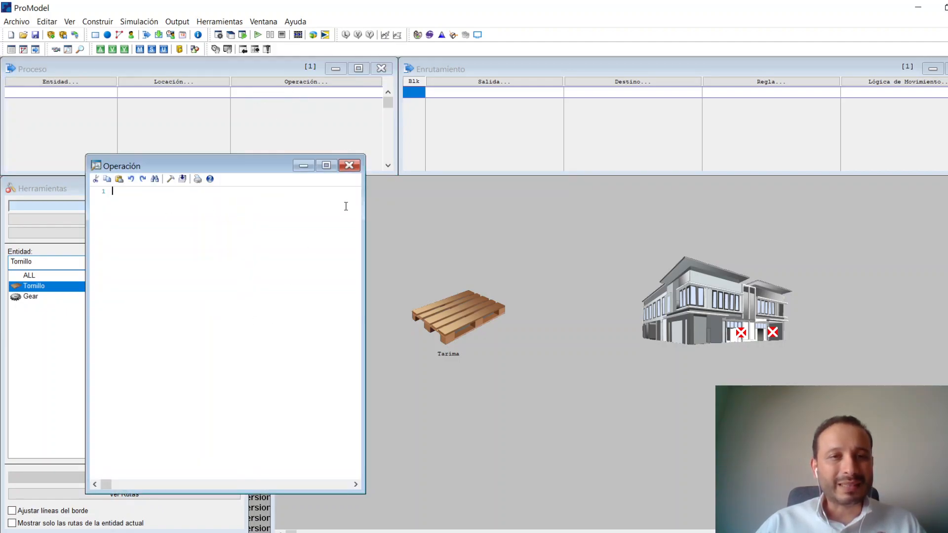
{"action": "left_click", "coordinate": [349, 166]}
{"action": "left_click", "coordinate": [495, 114]}
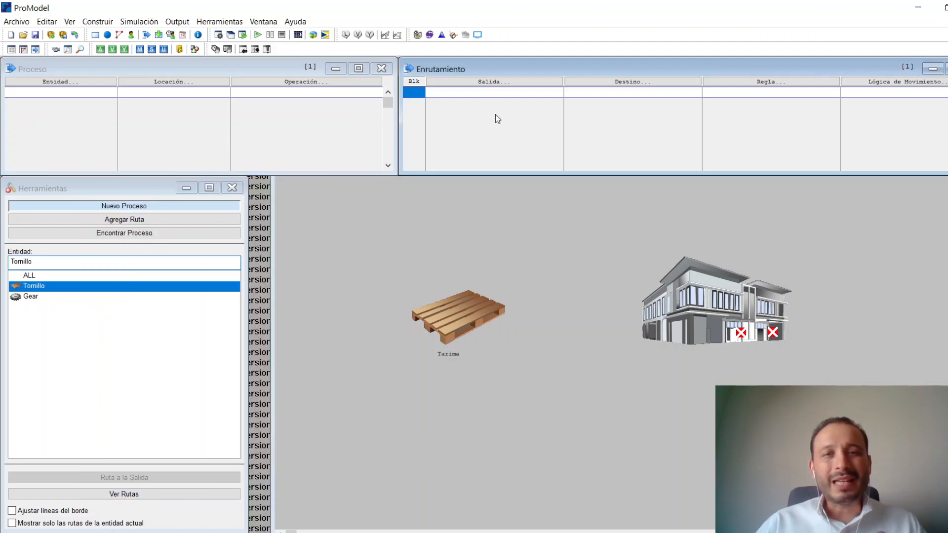
{"action": "left_click", "coordinate": [101, 21]}
{"action": "left_click", "coordinate": [213, 6]}
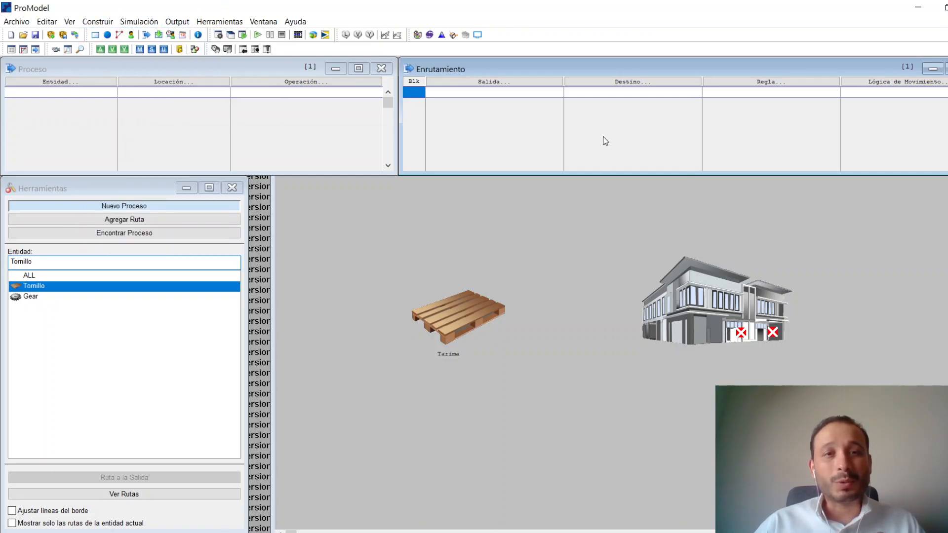
Define the first process record with Tornillo as the entity and Tarima as the location.
{"action": "left_click", "coordinate": [67, 93]}
{"action": "double_click", "coordinate": [65, 93]}
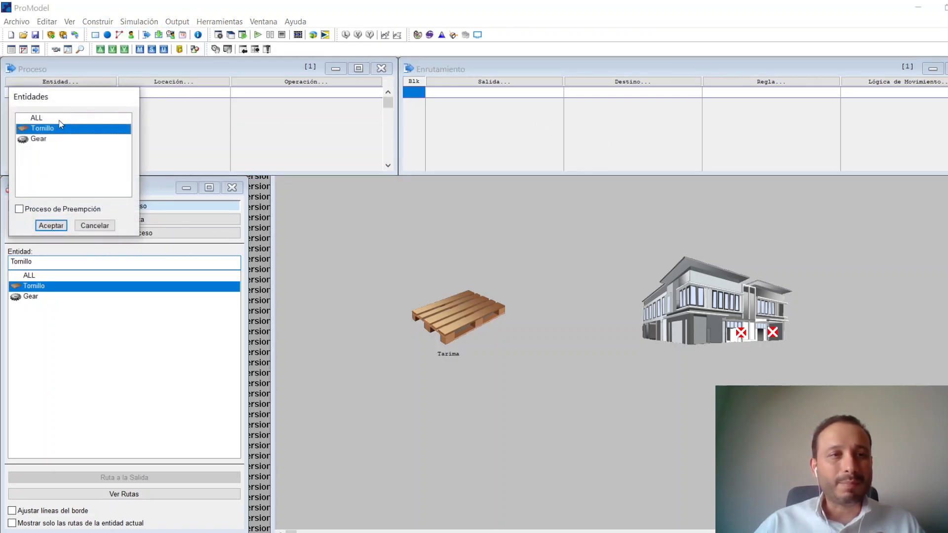
{"action": "double_click", "coordinate": [51, 129]}
{"action": "double_click", "coordinate": [170, 93]}
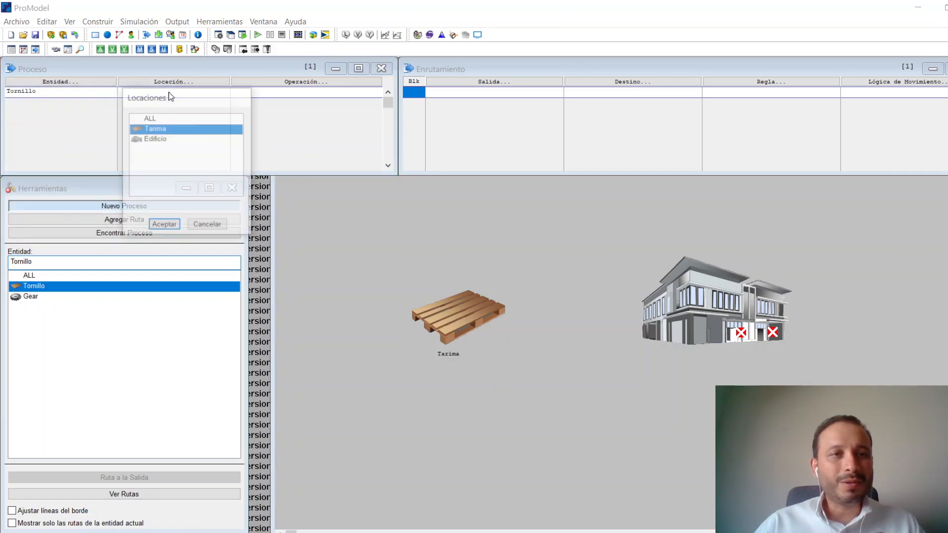
{"action": "double_click", "coordinate": [153, 129]}
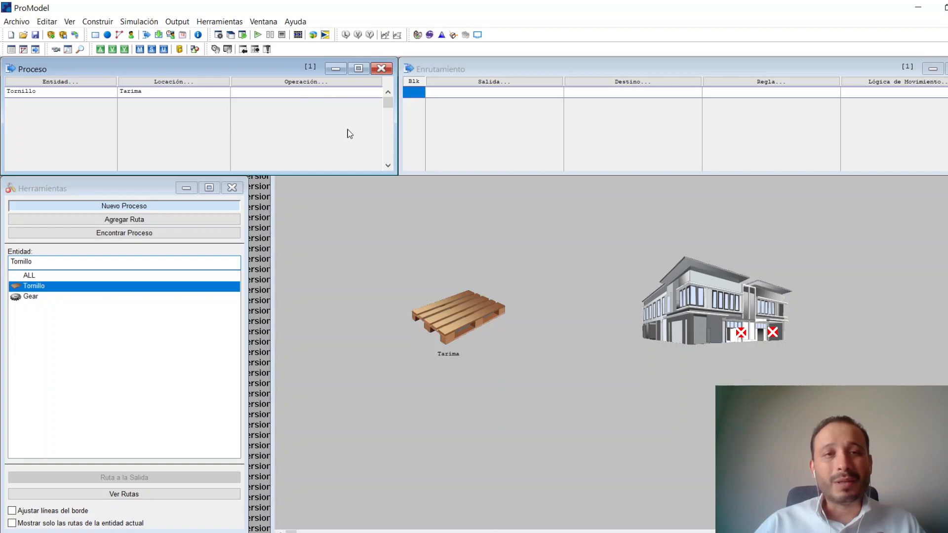
Set Tornillo as the output entity in the routing record for the Tornillo process at Tarima.
{"action": "left_click", "coordinate": [485, 93]}
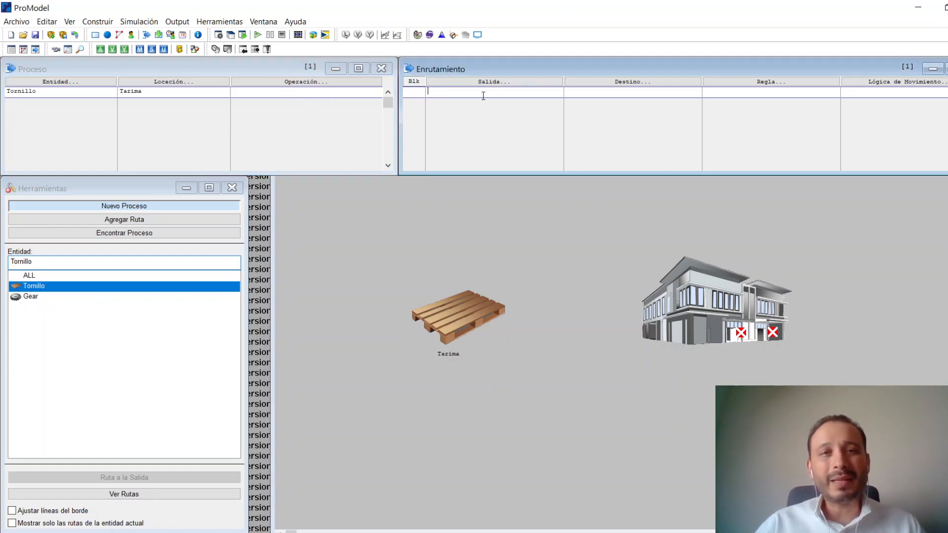
{"action": "left_click", "coordinate": [43, 93]}
{"action": "left_click", "coordinate": [455, 93]}
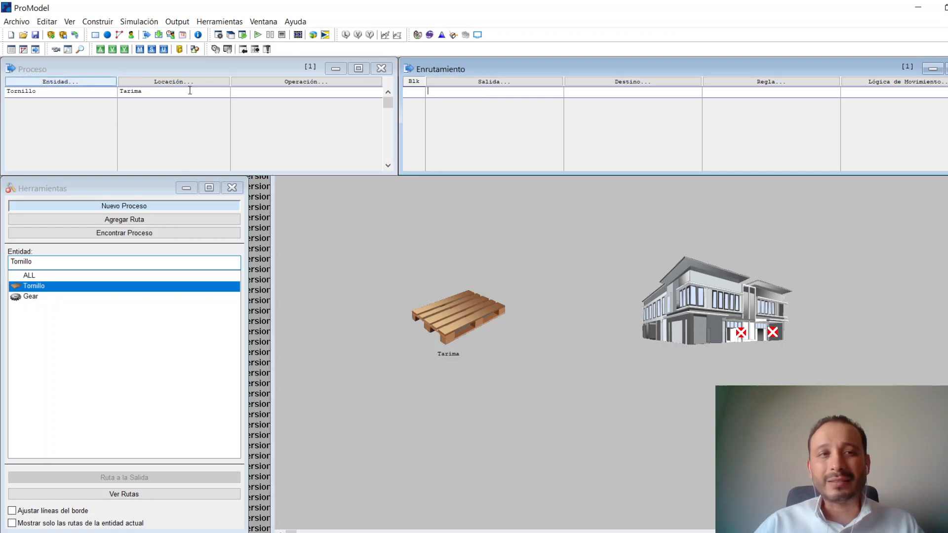
{"action": "double_click", "coordinate": [463, 93]}
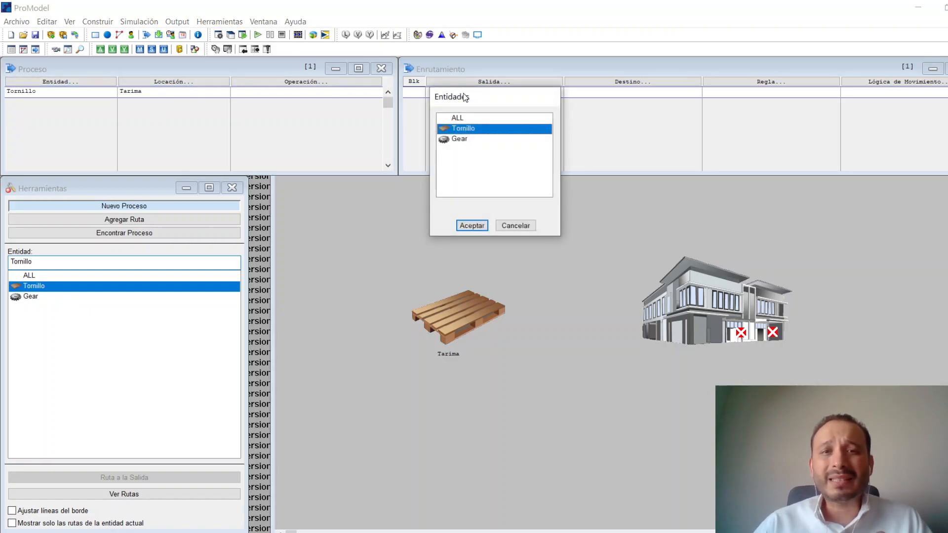
{"action": "double_click", "coordinate": [464, 128]}
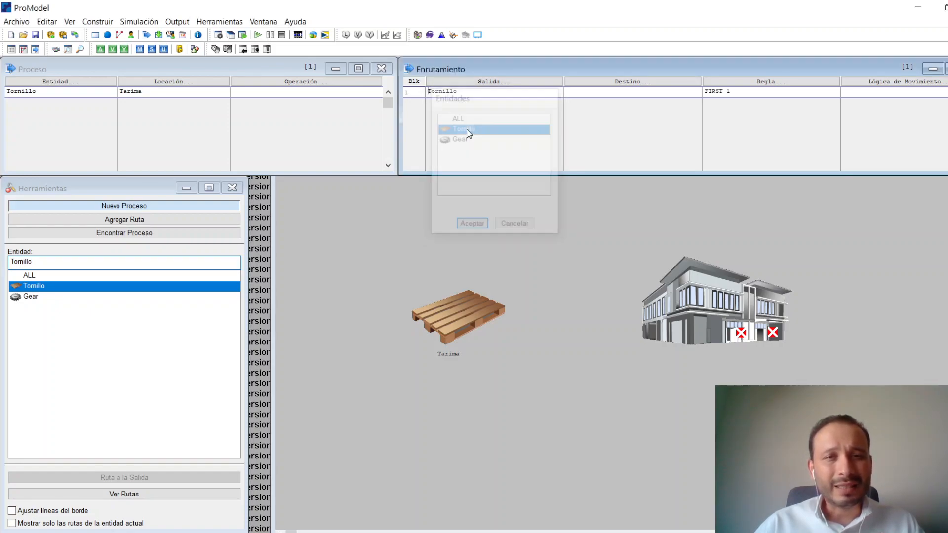
Set Edificio as the destination of the Tornillo route and view its routing rule options without changing them.
{"action": "double_click", "coordinate": [595, 92]}
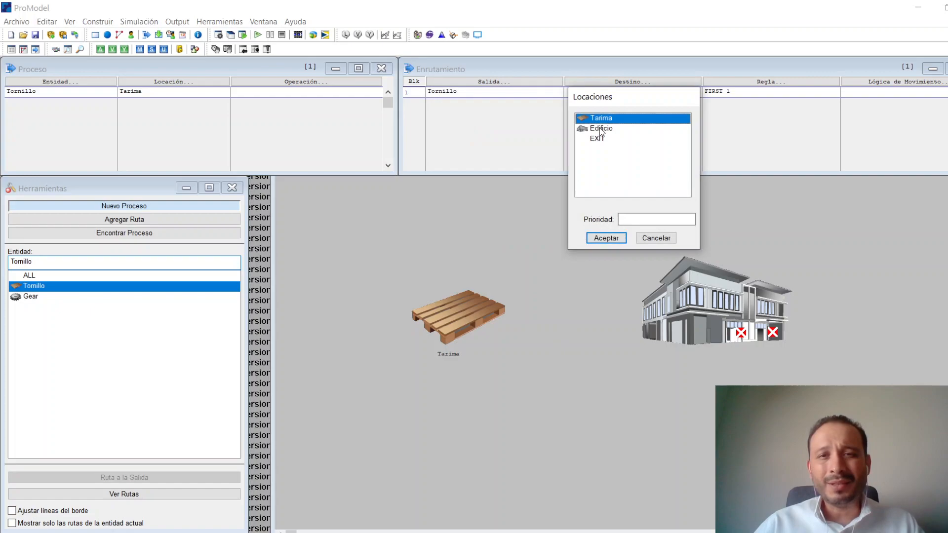
{"action": "double_click", "coordinate": [601, 130]}
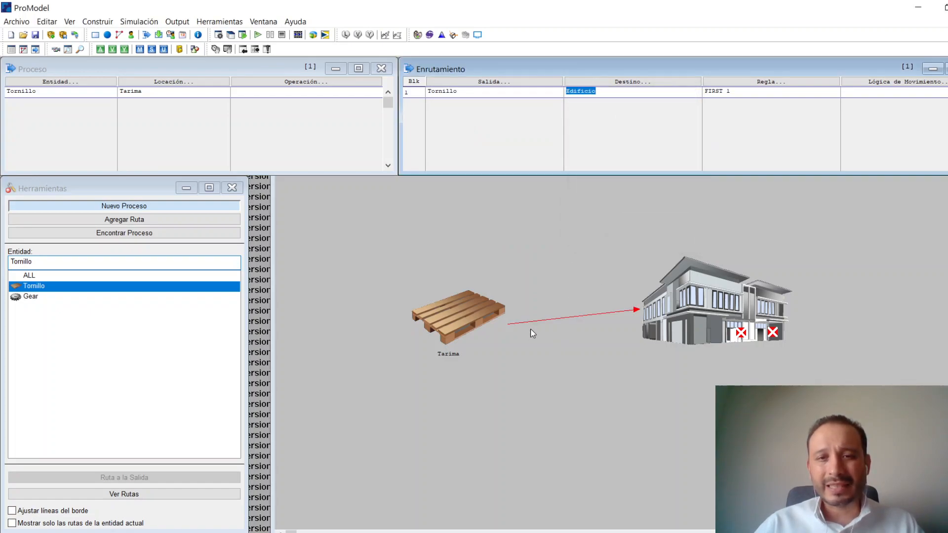
{"action": "left_click", "coordinate": [570, 321]}
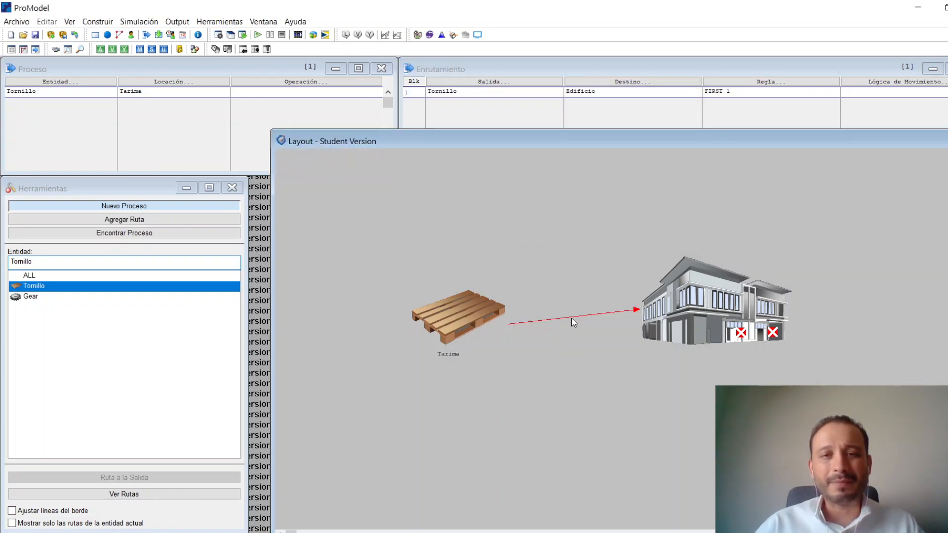
{"action": "left_click", "coordinate": [718, 71]}
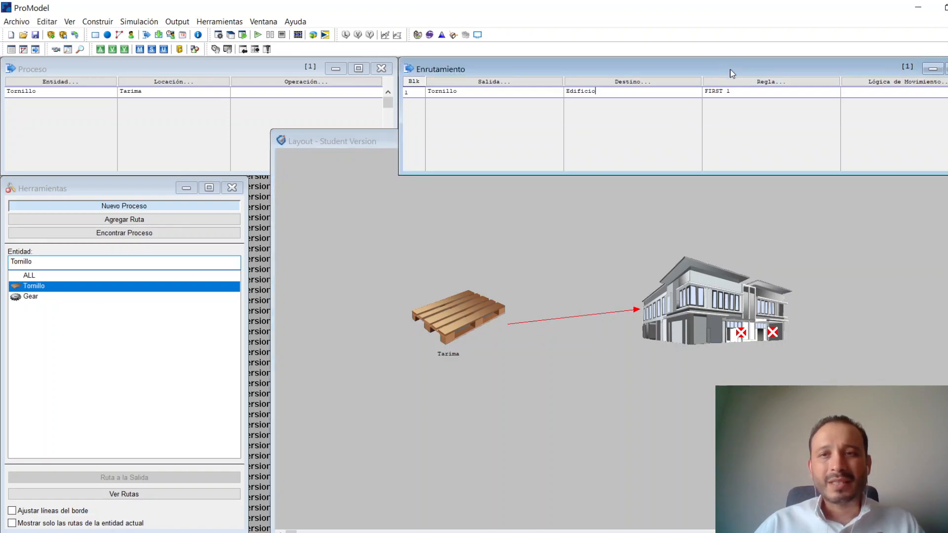
{"action": "double_click", "coordinate": [762, 93]}
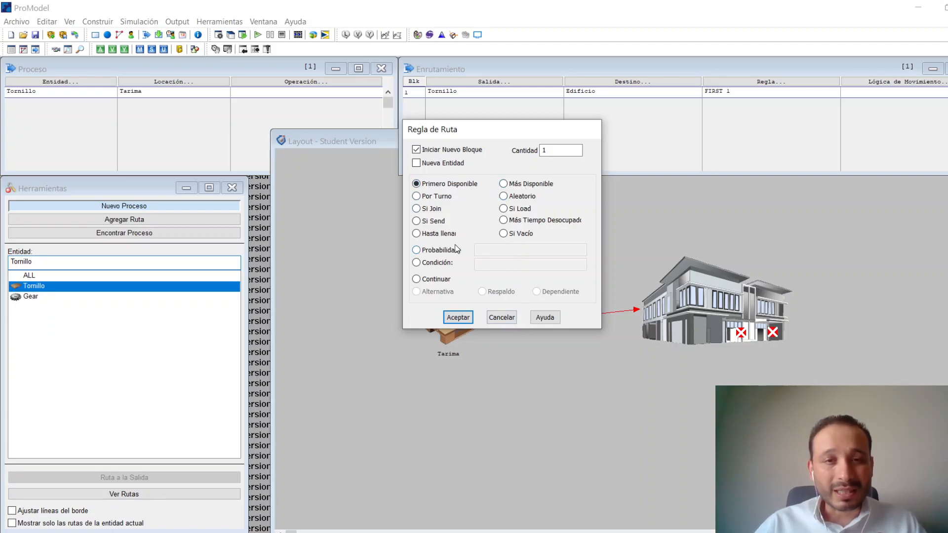
{"action": "left_click", "coordinate": [510, 319]}
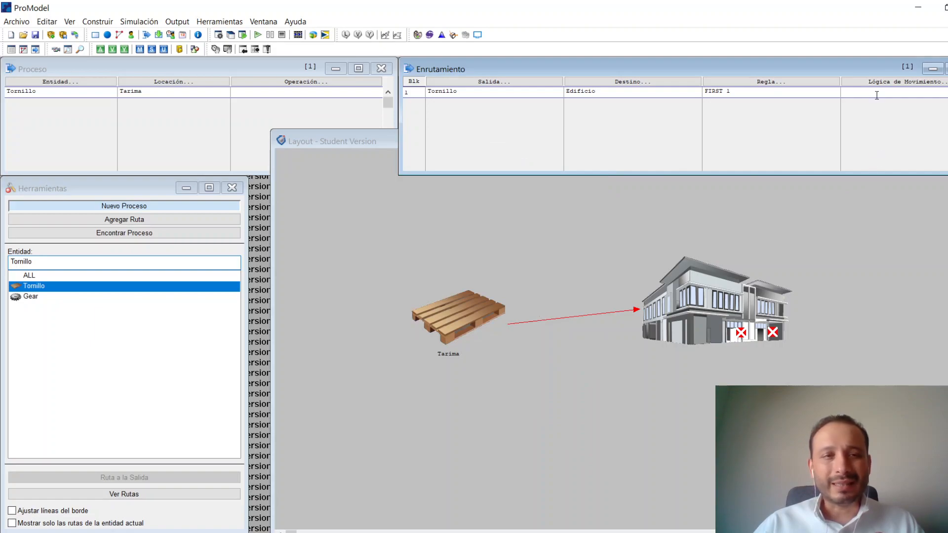
Add a second process record with Gear as the entity and Tarima as the location.
{"action": "left_click", "coordinate": [101, 189]}
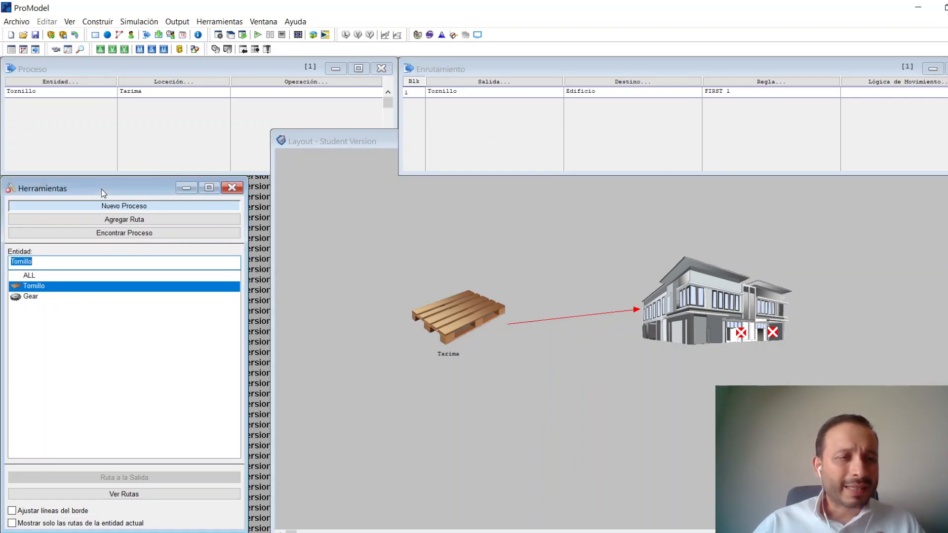
{"action": "left_click", "coordinate": [124, 207]}
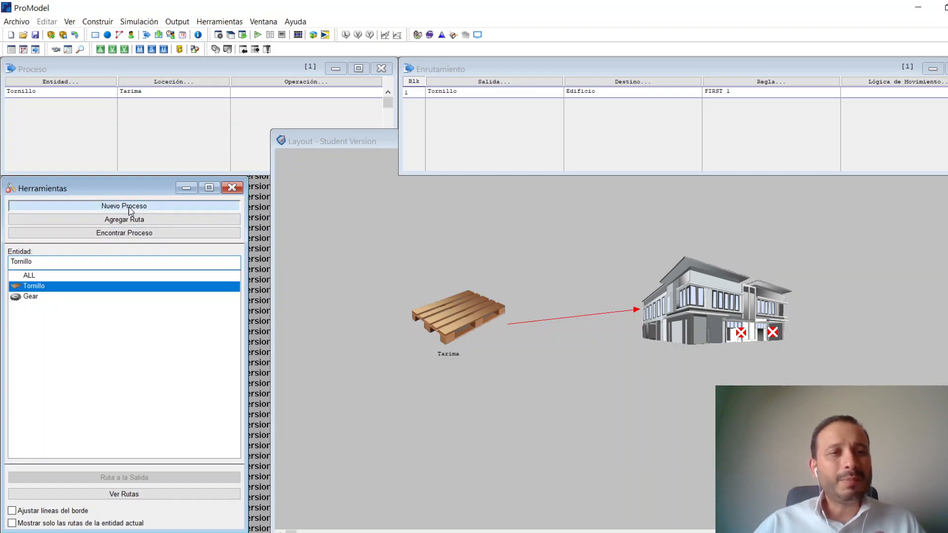
{"action": "left_click", "coordinate": [44, 106]}
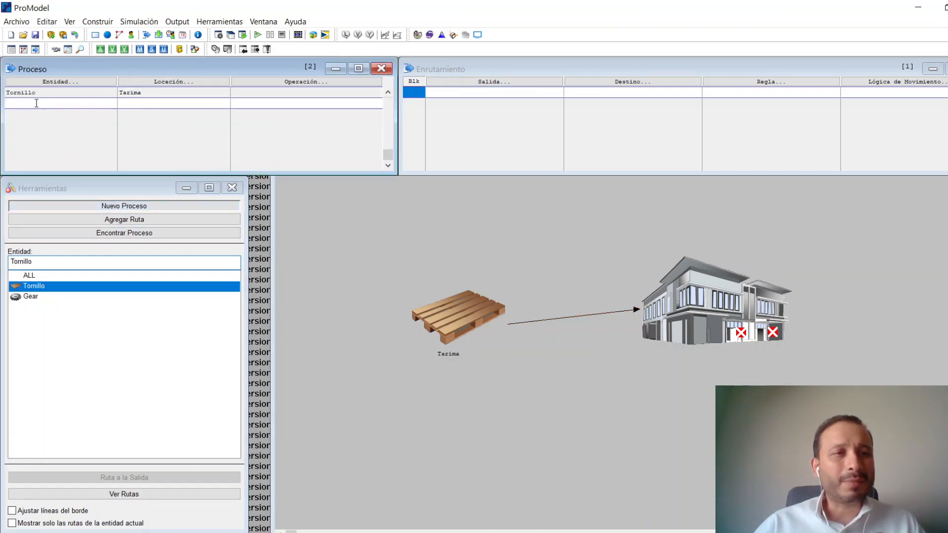
{"action": "left_click", "coordinate": [36, 105]}
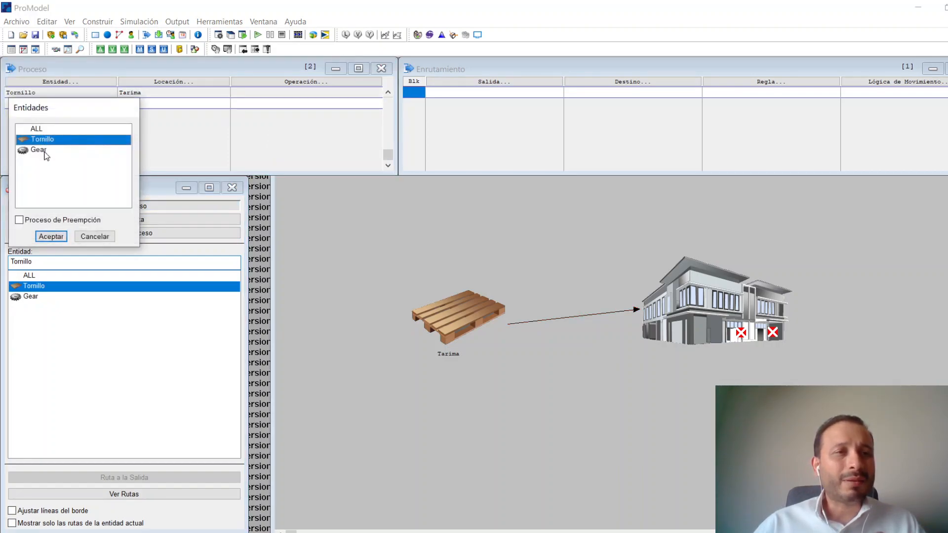
{"action": "left_click", "coordinate": [40, 151]}
{"action": "double_click", "coordinate": [39, 150]}
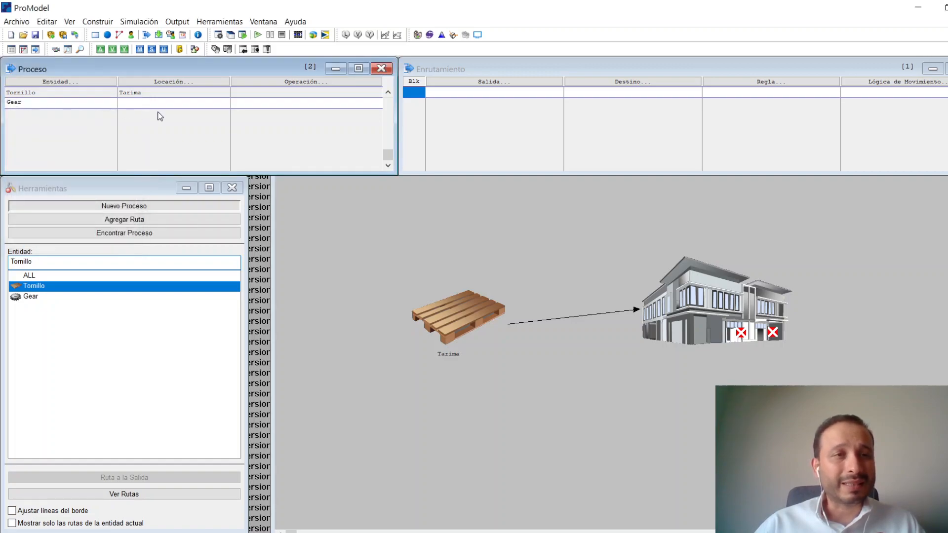
{"action": "left_click", "coordinate": [176, 108]}
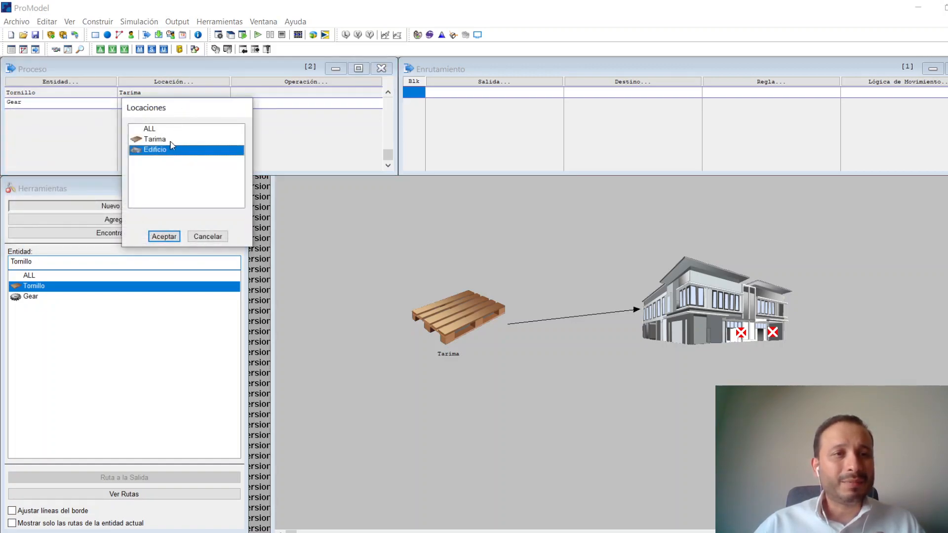
{"action": "double_click", "coordinate": [158, 142]}
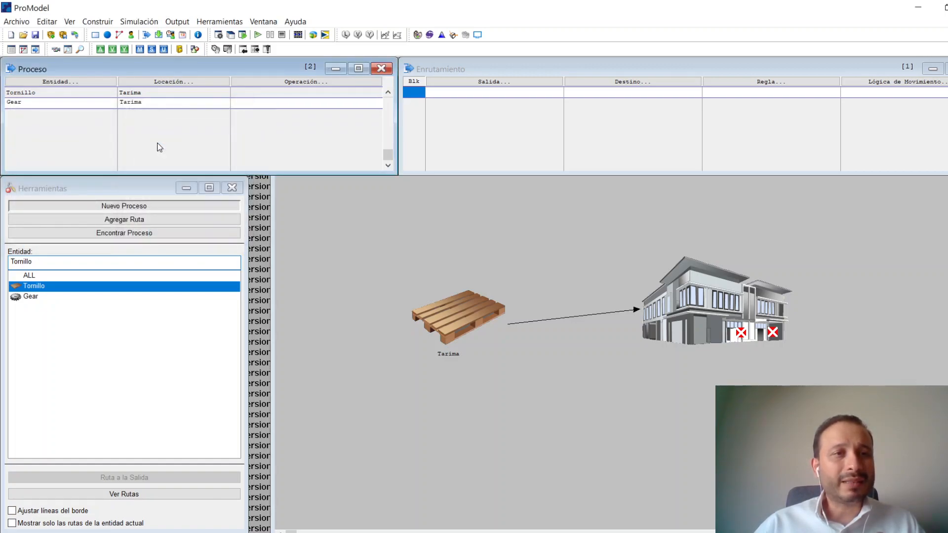
View the operation logic editor of the Gear process without entering any logic, and compare the routing records of Tornillo and Gear.
{"action": "left_click", "coordinate": [303, 105]}
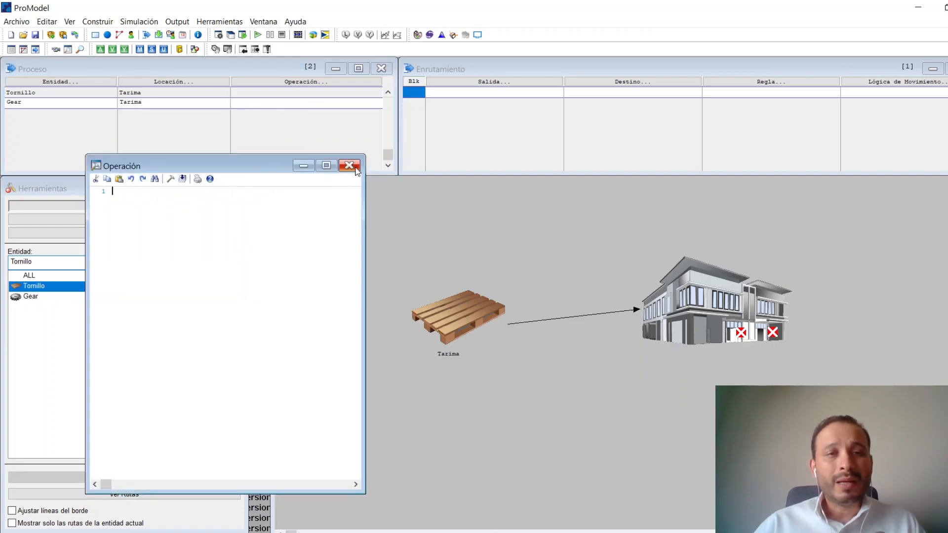
{"action": "left_click", "coordinate": [349, 166]}
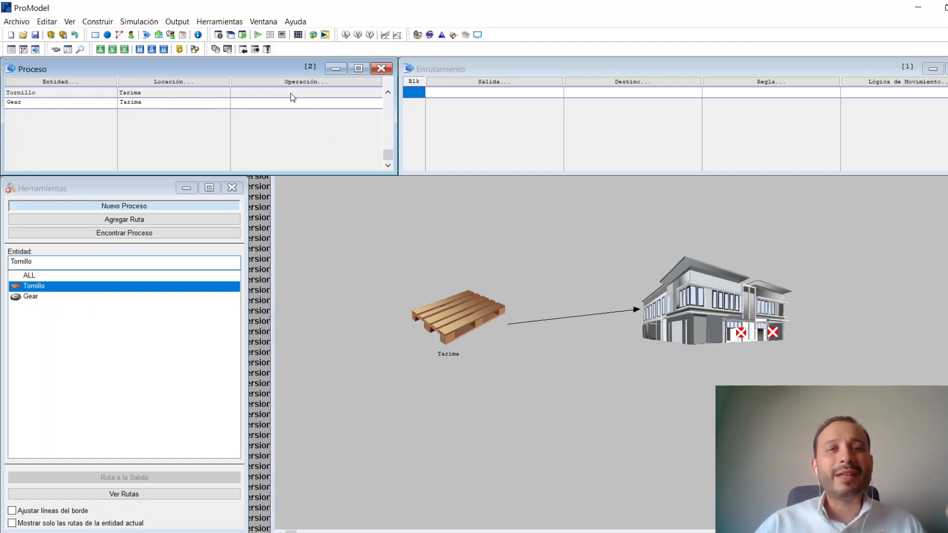
{"action": "left_click", "coordinate": [78, 93]}
{"action": "left_click", "coordinate": [54, 104]}
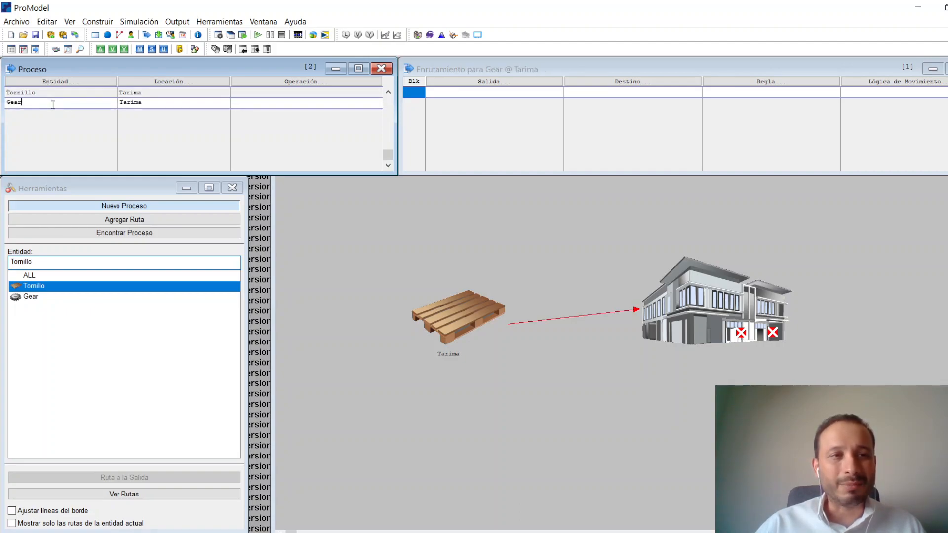
{"action": "left_click", "coordinate": [60, 92]}
{"action": "left_click", "coordinate": [56, 104]}
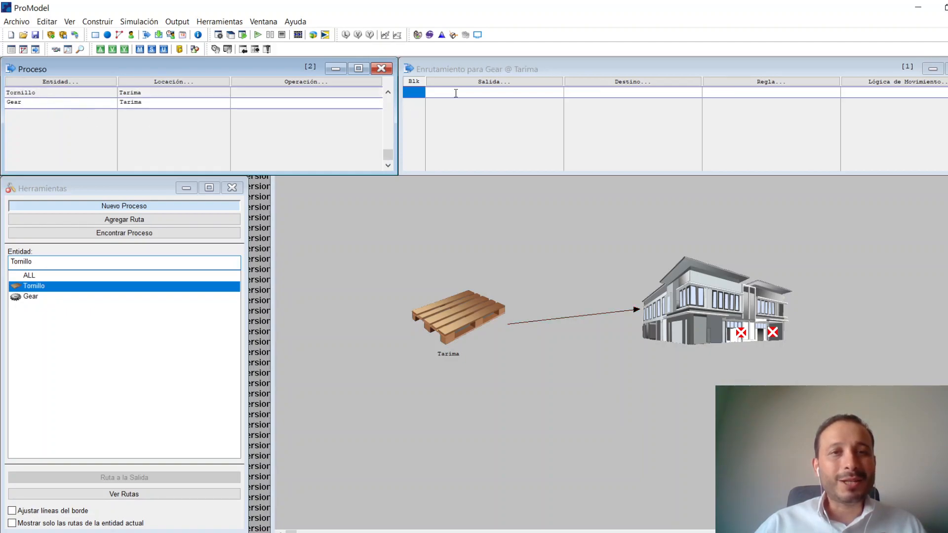
Define the routing for Gear at Tarima with Gear as the output and Edificio as the destination.
{"action": "left_click", "coordinate": [467, 83]}
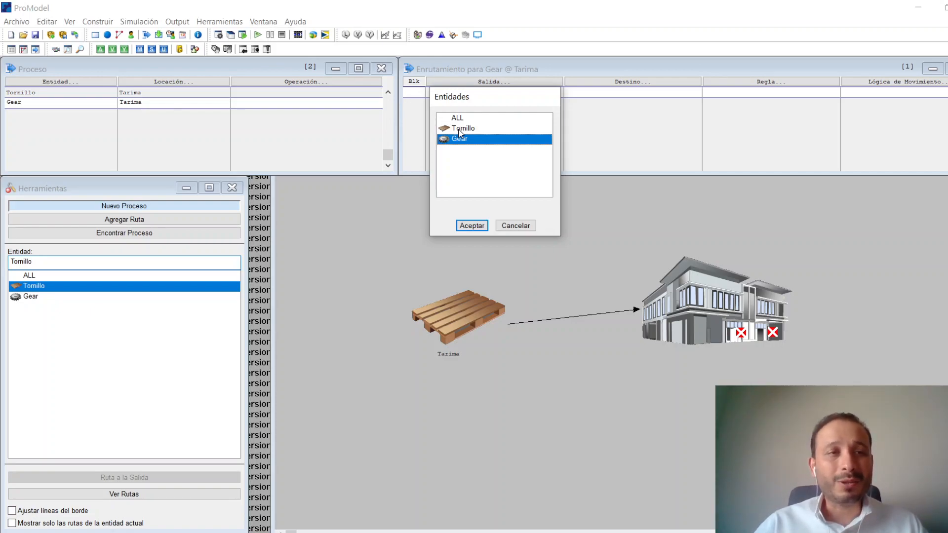
{"action": "double_click", "coordinate": [465, 141]}
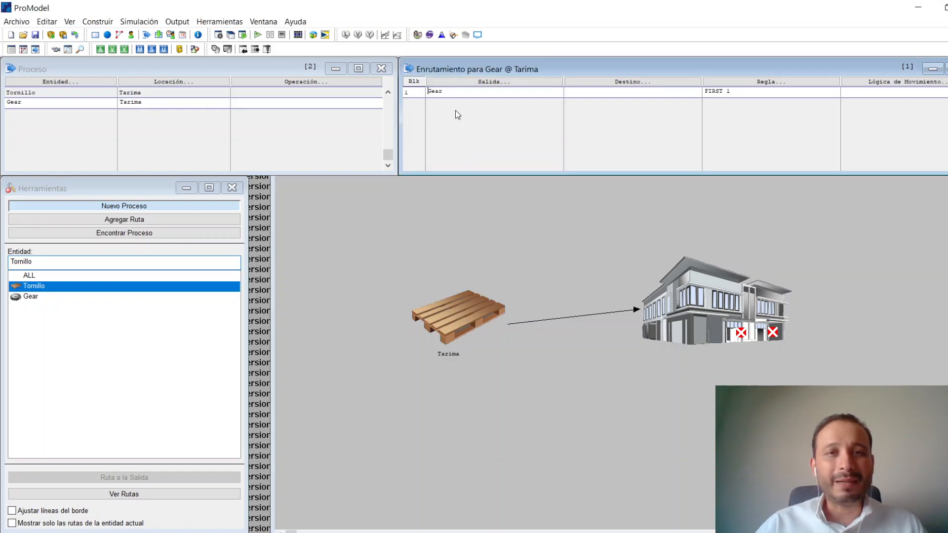
{"action": "left_click", "coordinate": [679, 96]}
{"action": "left_click", "coordinate": [599, 130]}
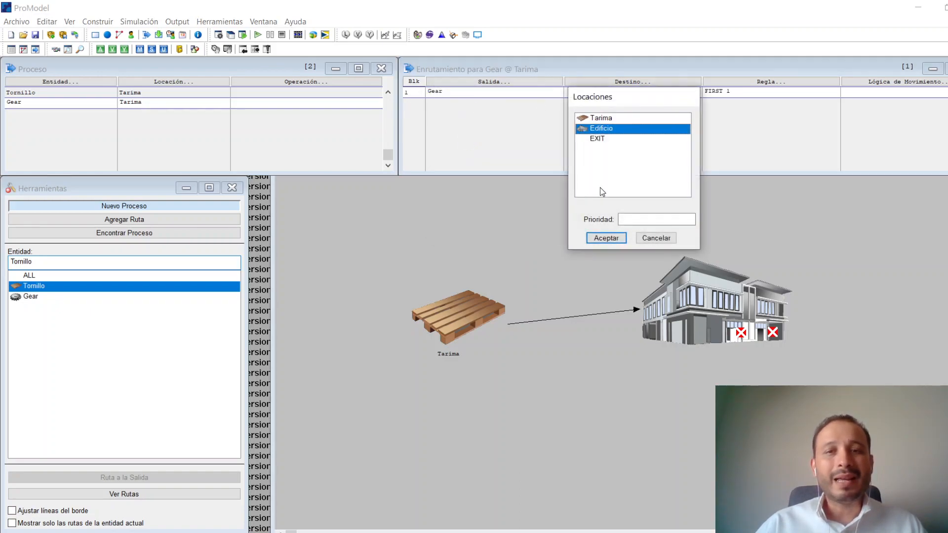
{"action": "left_click", "coordinate": [602, 237]}
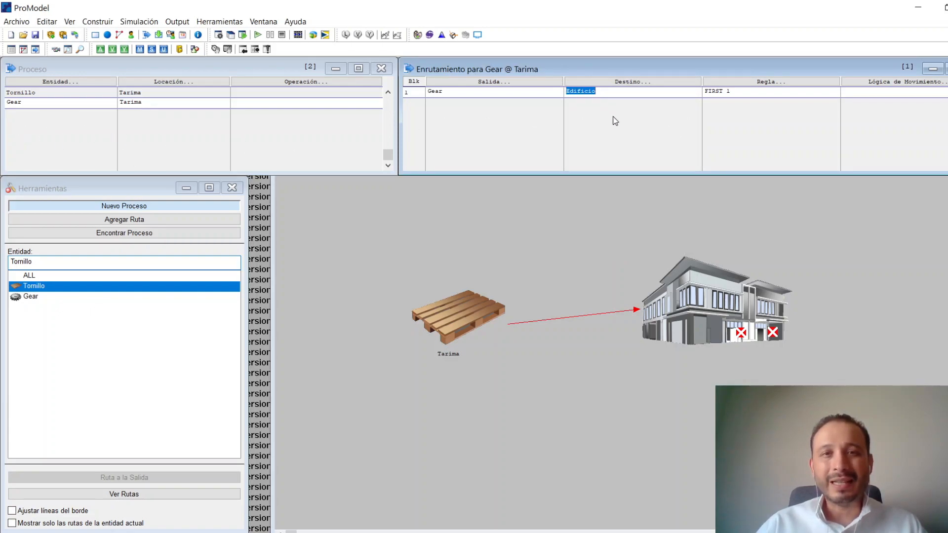
{"action": "left_click", "coordinate": [549, 270]}
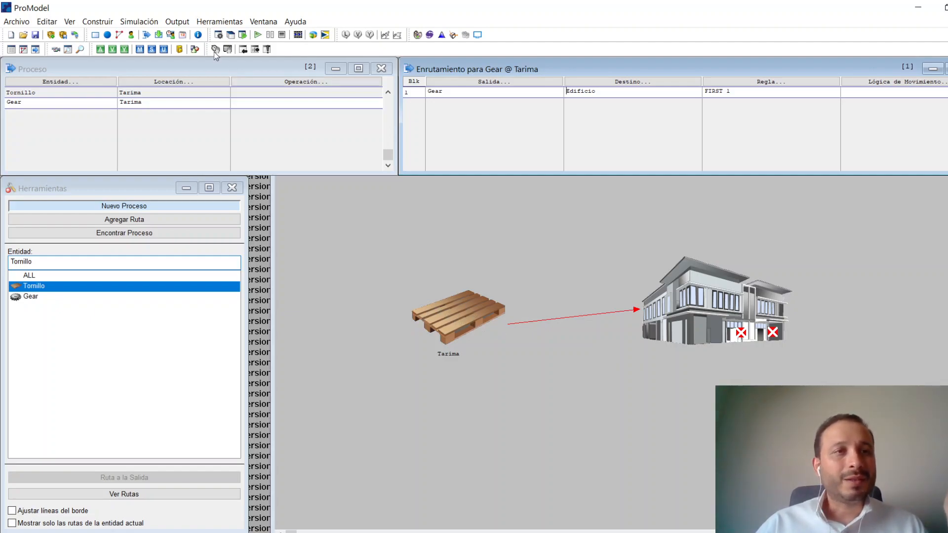
Open the model's arrivals and define a record with Tornillo as the entity arriving at Tarima.
{"action": "left_click", "coordinate": [106, 23]}
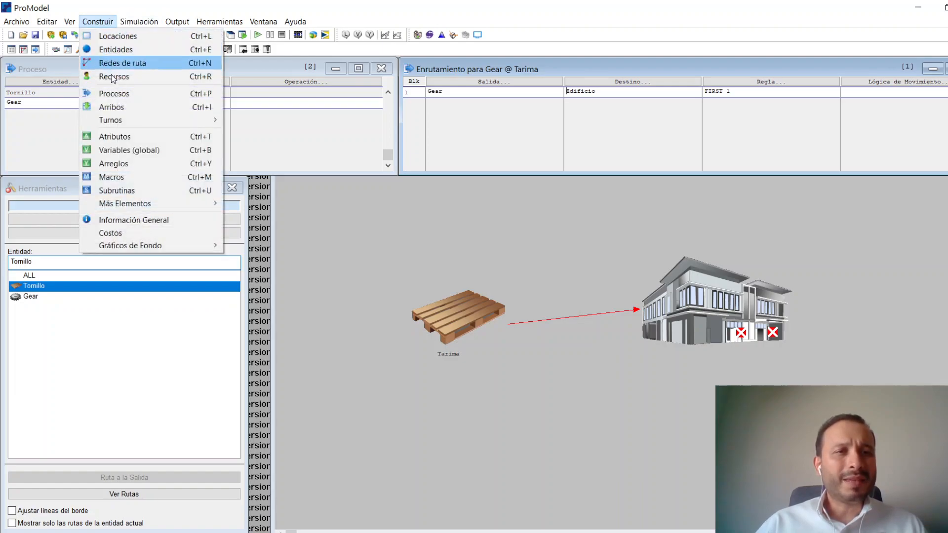
{"action": "left_click", "coordinate": [112, 107]}
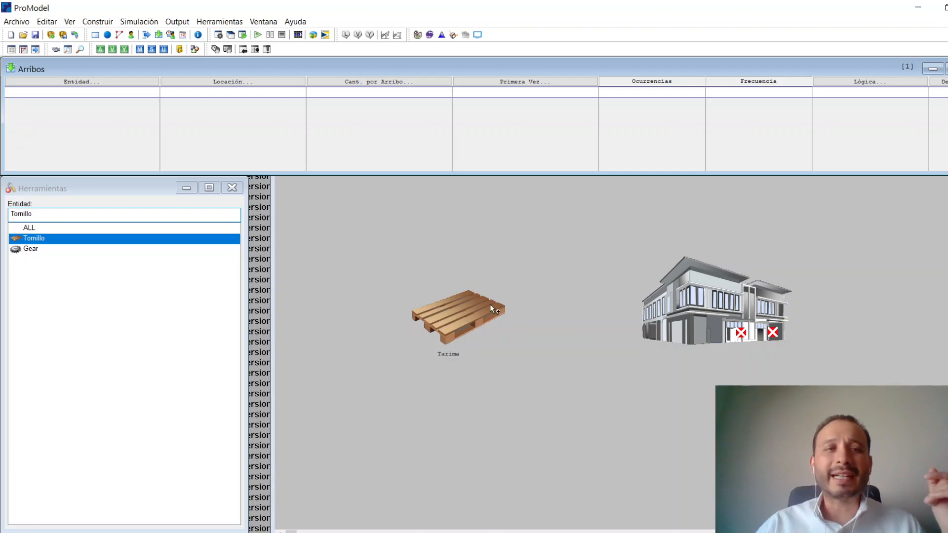
{"action": "left_click", "coordinate": [110, 91]}
{"action": "double_click", "coordinate": [110, 91]}
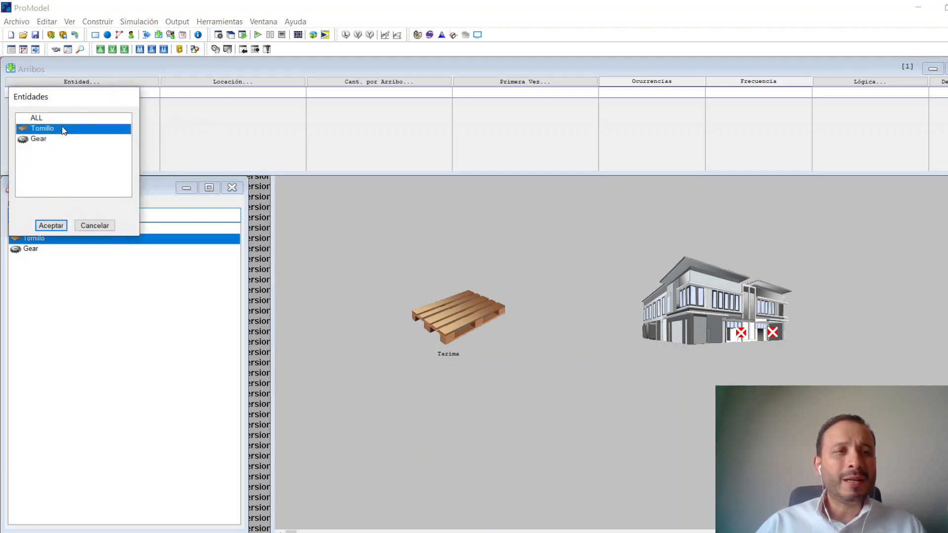
{"action": "double_click", "coordinate": [54, 130]}
{"action": "double_click", "coordinate": [200, 91]}
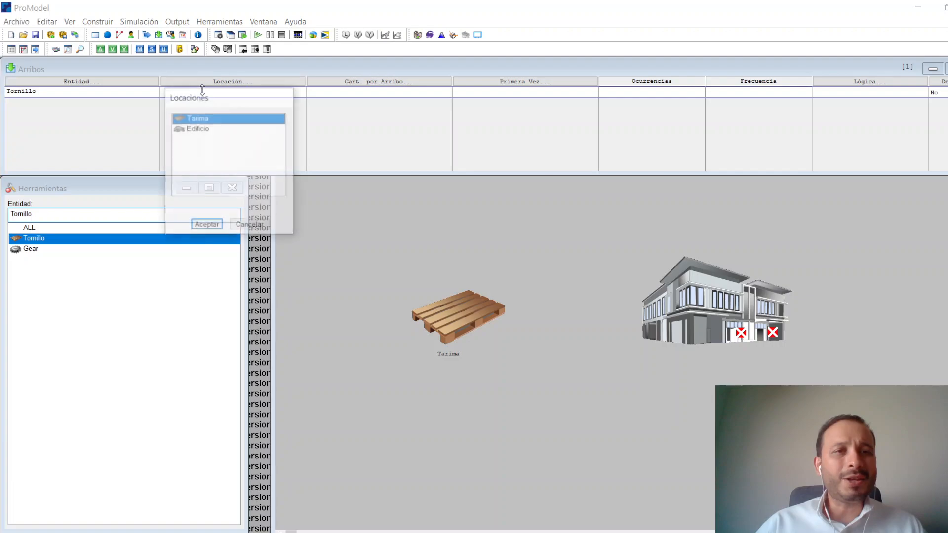
{"action": "double_click", "coordinate": [201, 118]}
Set the quantity per arrival of Tornillo to 5 without using an arrival cycle.
{"action": "left_click", "coordinate": [351, 92]}
{"action": "double_click", "coordinate": [363, 94]}
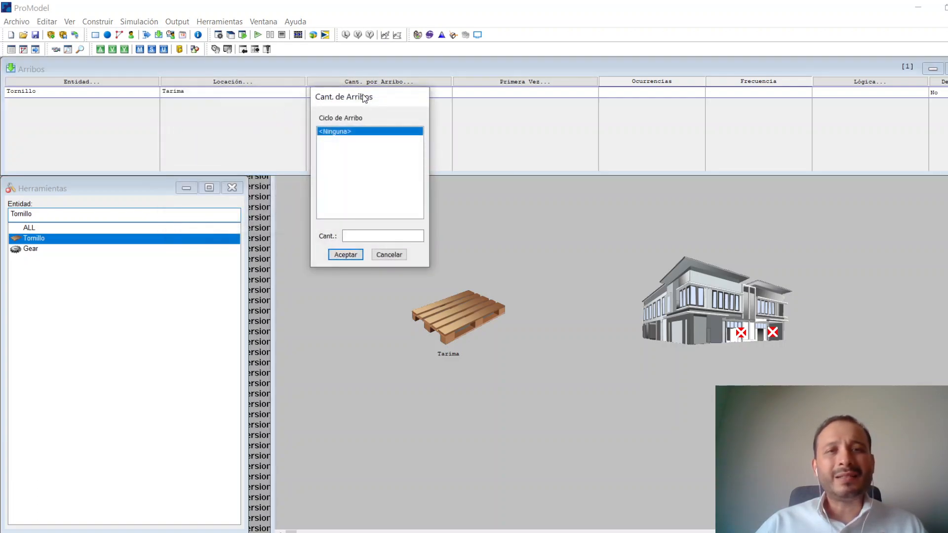
{"action": "left_click", "coordinate": [389, 254]}
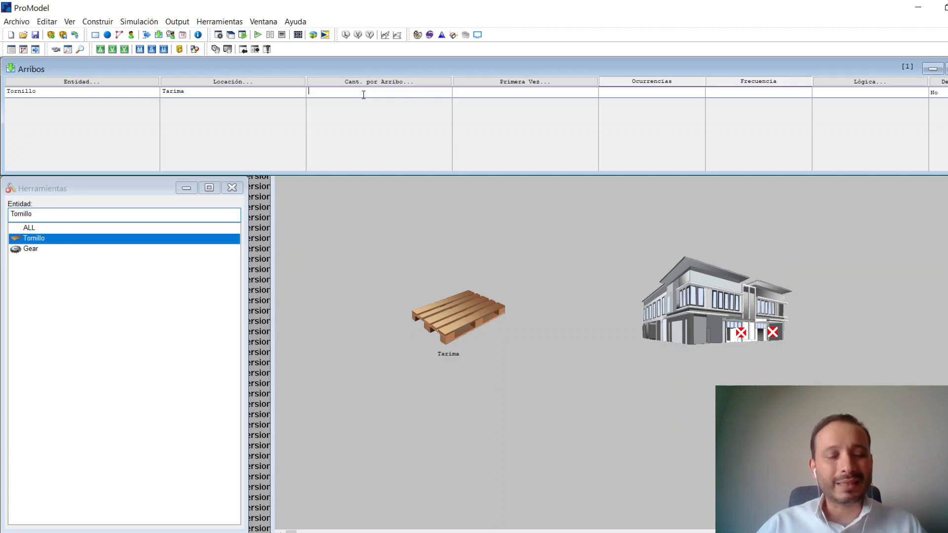
{"action": "type", "text": "5"}
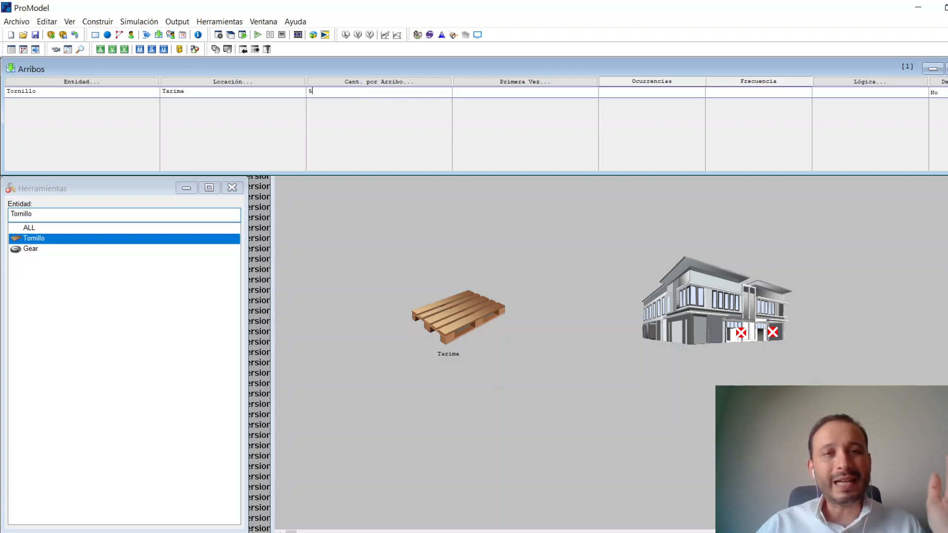
View the first-arrival scheduling options without setting any, and give the Tornillo arrival 5 occurrences at a frequency of 5 min.
{"action": "left_click", "coordinate": [476, 94]}
{"action": "left_click", "coordinate": [498, 98]}
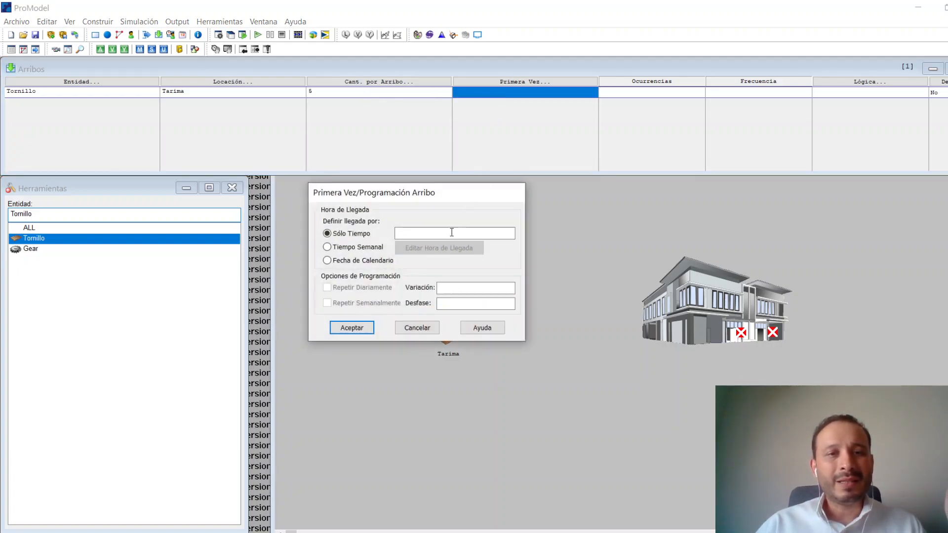
{"action": "left_click", "coordinate": [418, 329]}
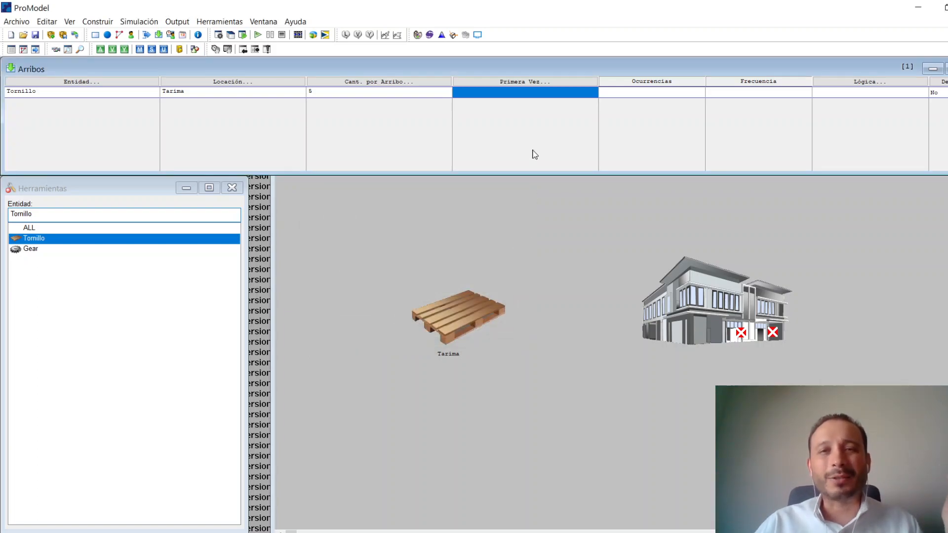
{"action": "left_click", "coordinate": [672, 93]}
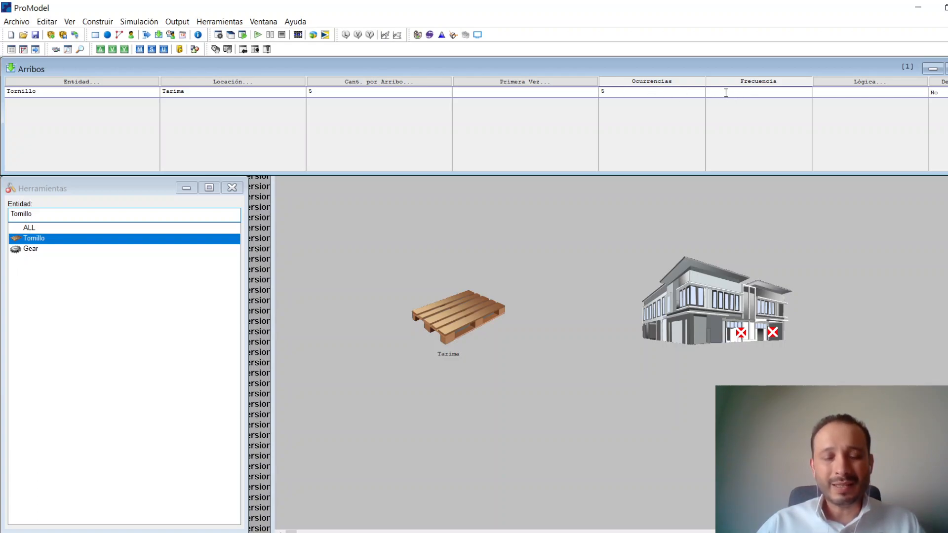
{"action": "type", "text": "5 min"}
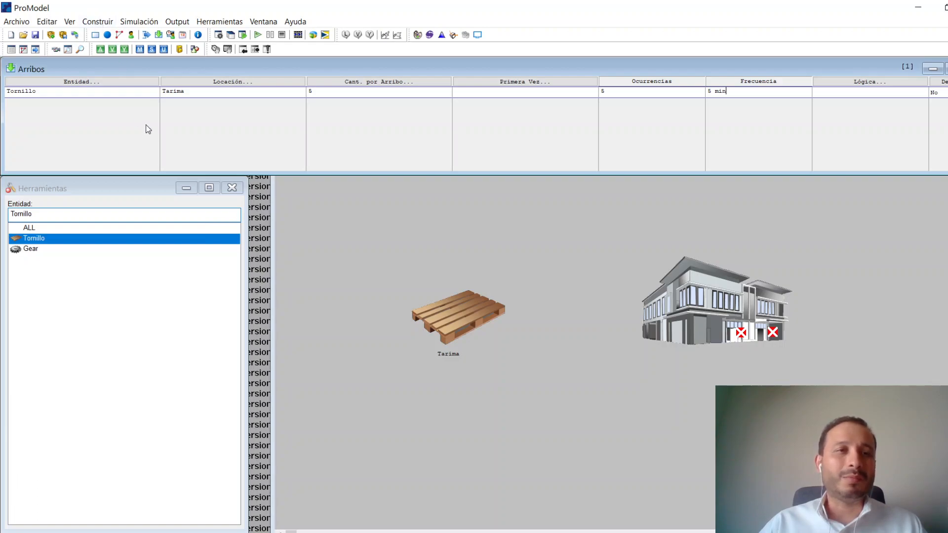
{"action": "left_click", "coordinate": [129, 186]}
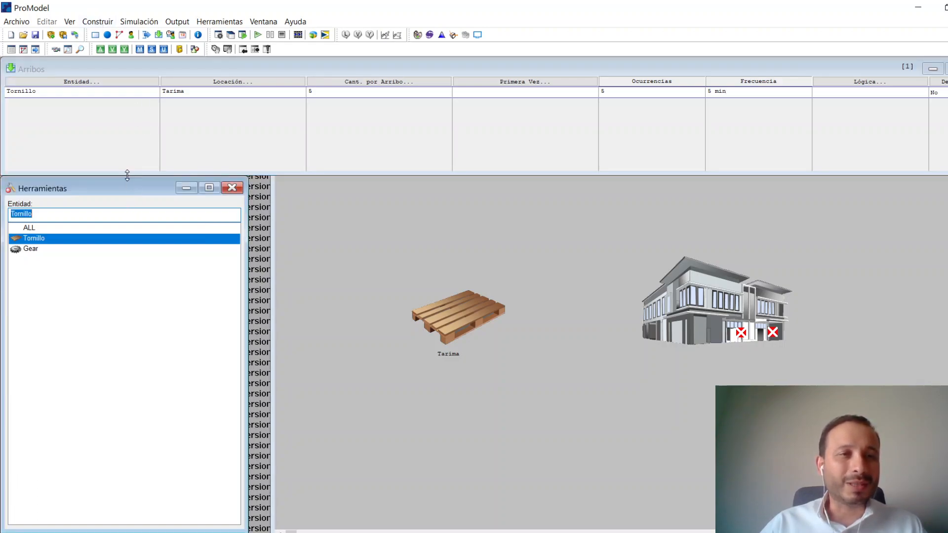
{"action": "left_click", "coordinate": [149, 72]}
{"action": "left_click", "coordinate": [114, 189]}
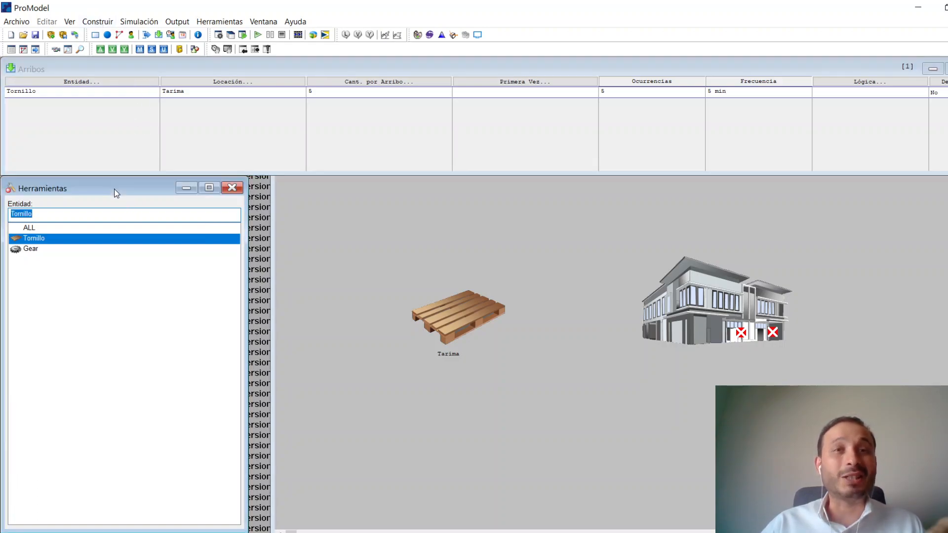
Open the model's entity definitions.
{"action": "left_click", "coordinate": [106, 21]}
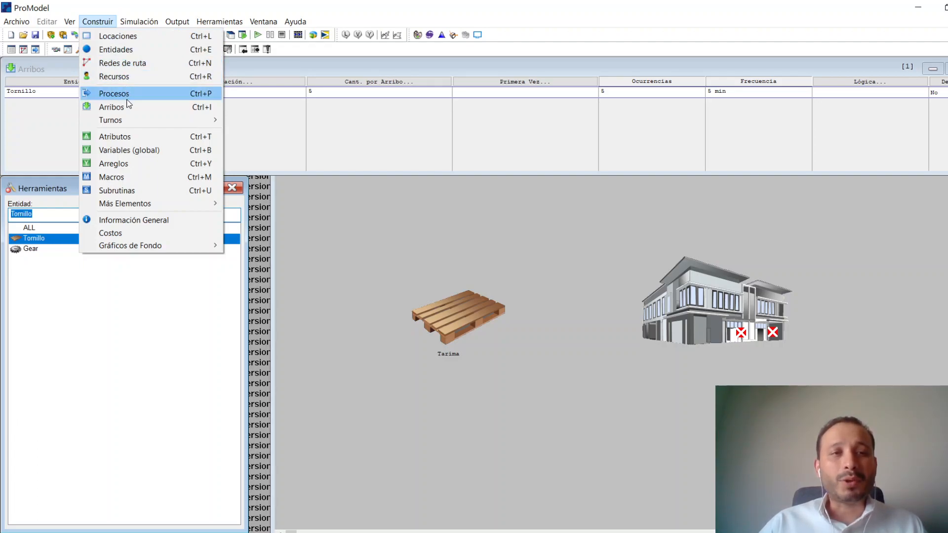
{"action": "left_click", "coordinate": [573, 8]}
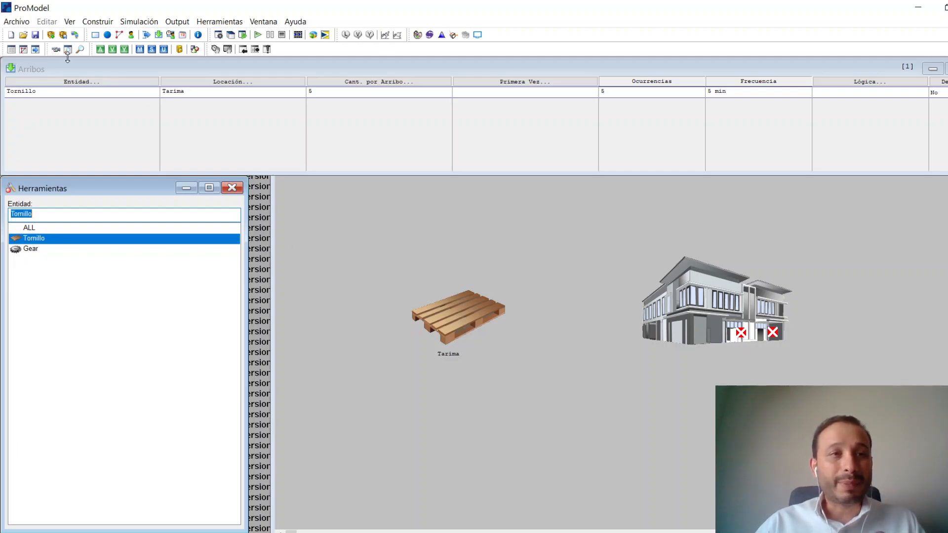
{"action": "left_click", "coordinate": [97, 22]}
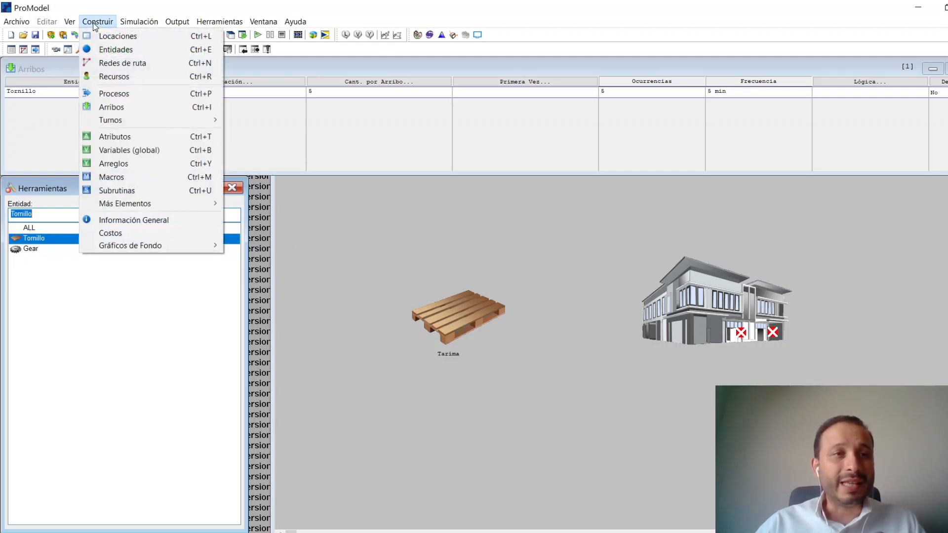
{"action": "left_click", "coordinate": [111, 50]}
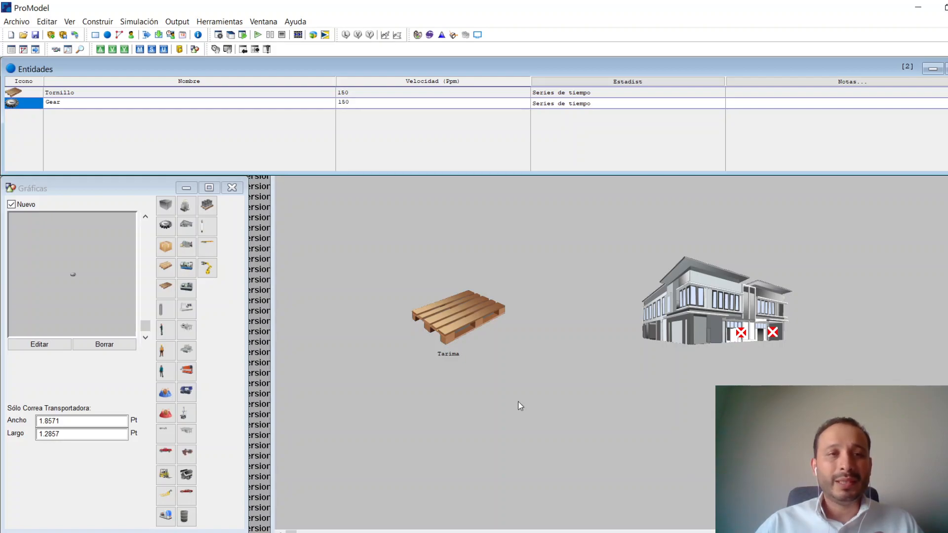
Review the simulation options, including the results path, run name and calendar and time-based run lengths, and close them without applying changes.
{"action": "left_click", "coordinate": [129, 22]}
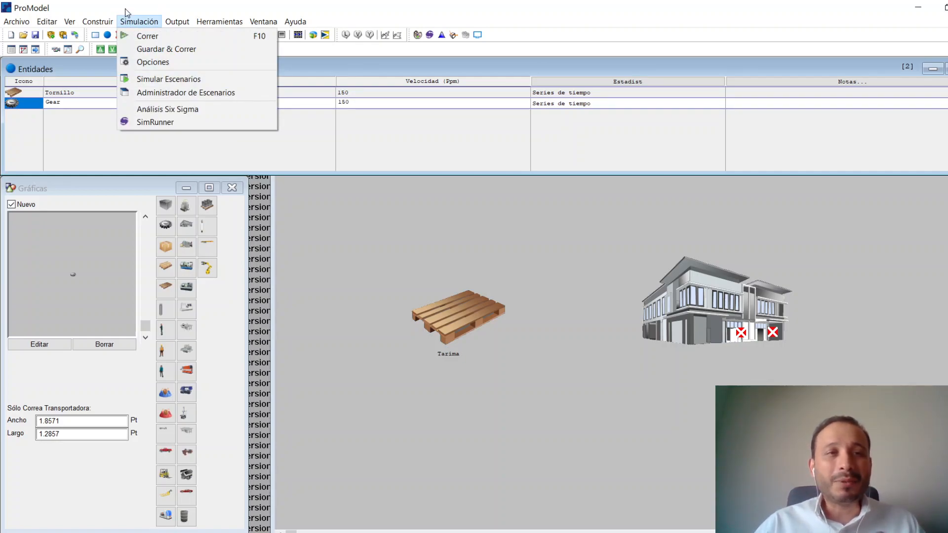
{"action": "left_click", "coordinate": [149, 62]}
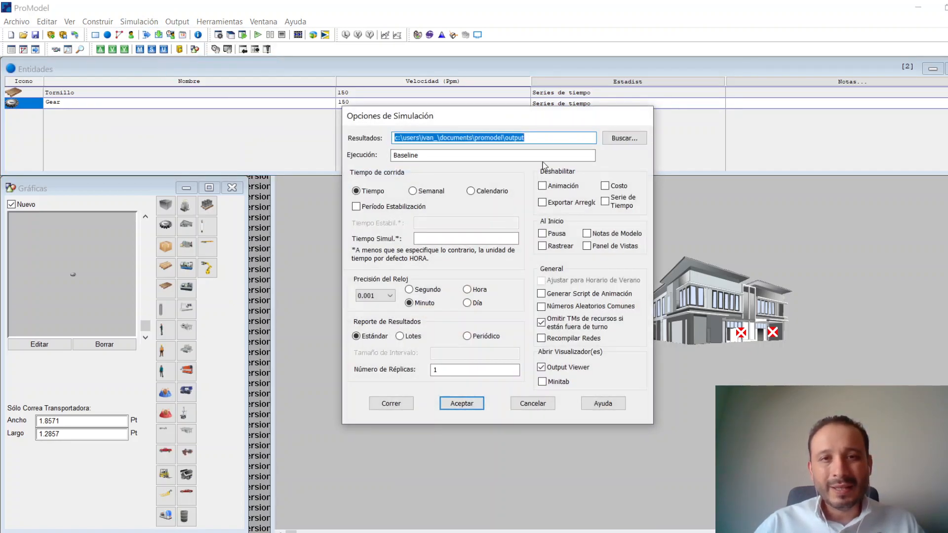
{"action": "left_click", "coordinate": [533, 137]}
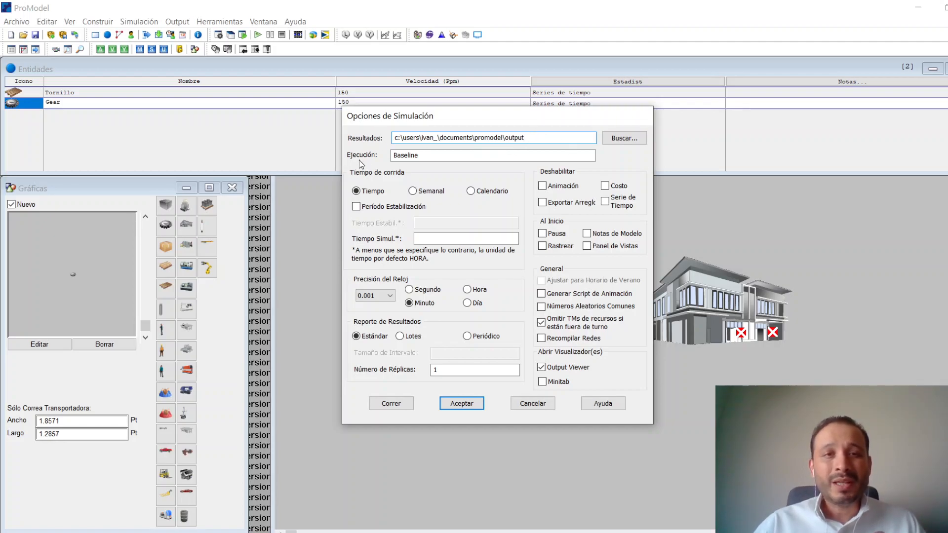
{"action": "left_click", "coordinate": [446, 156]}
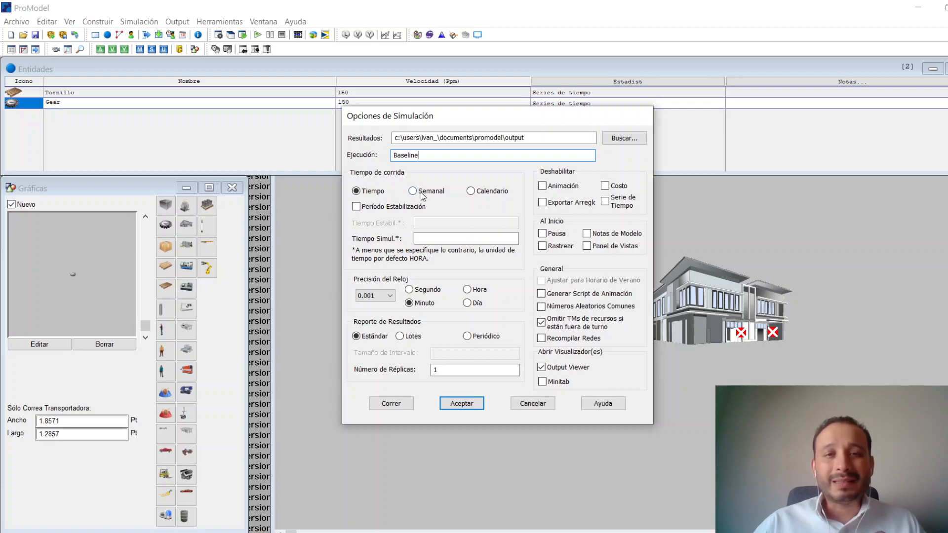
{"action": "left_click", "coordinate": [496, 192]}
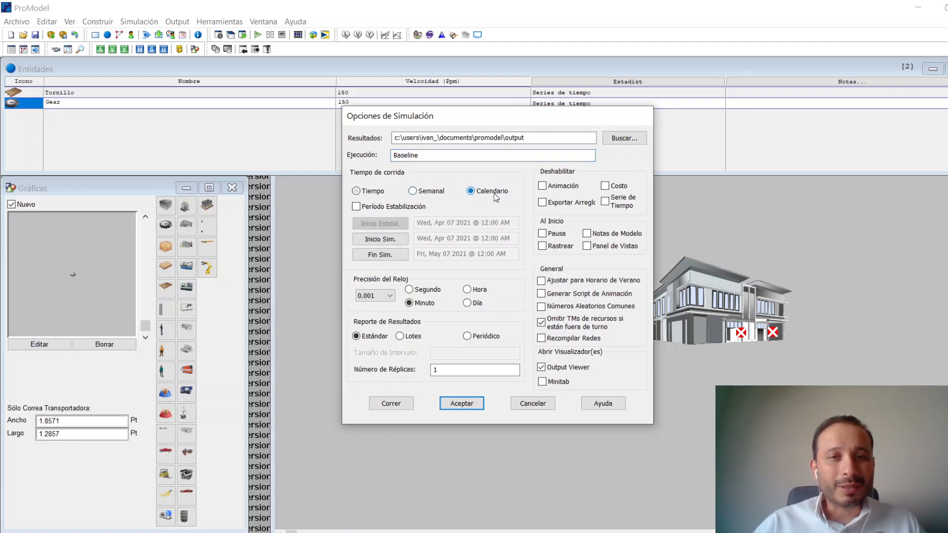
{"action": "left_click", "coordinate": [367, 194]}
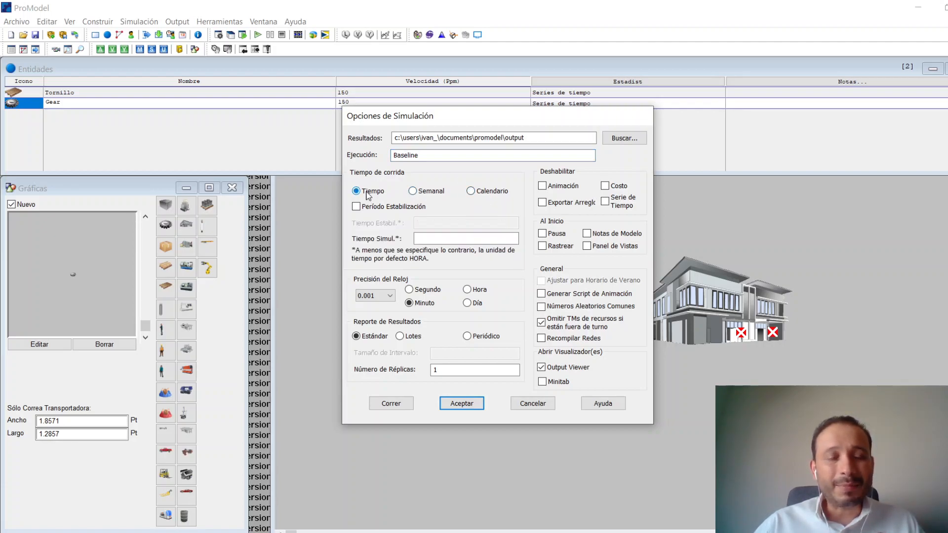
{"action": "left_click", "coordinate": [446, 239]}
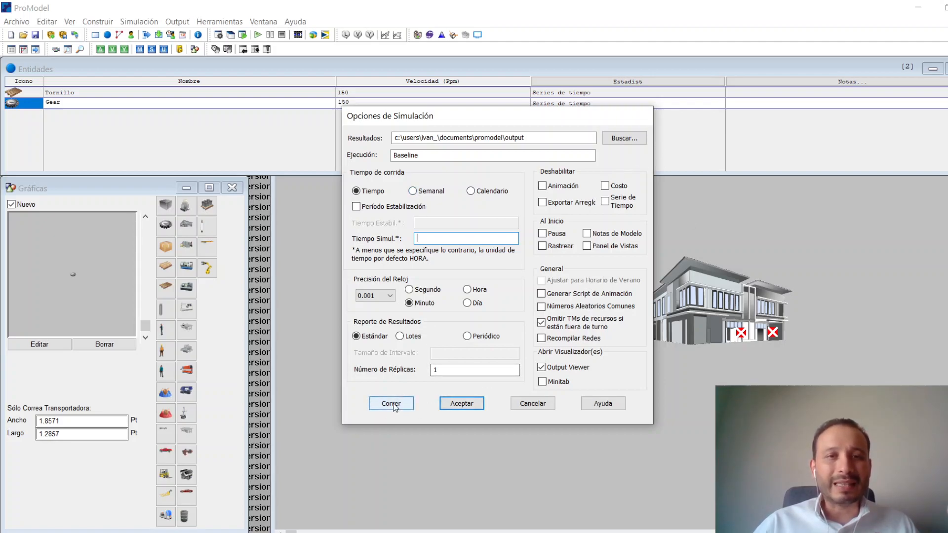
{"action": "left_click", "coordinate": [533, 403]}
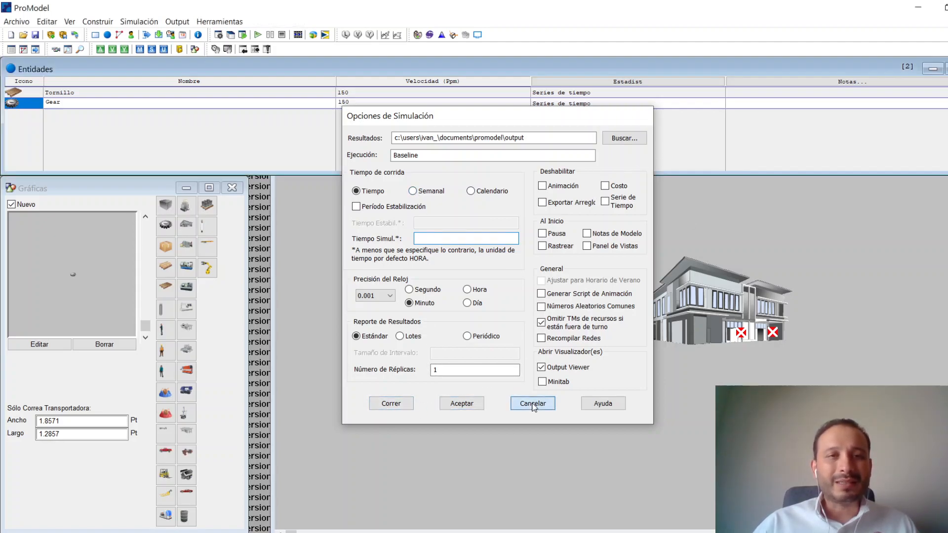
{"action": "left_click", "coordinate": [138, 22]}
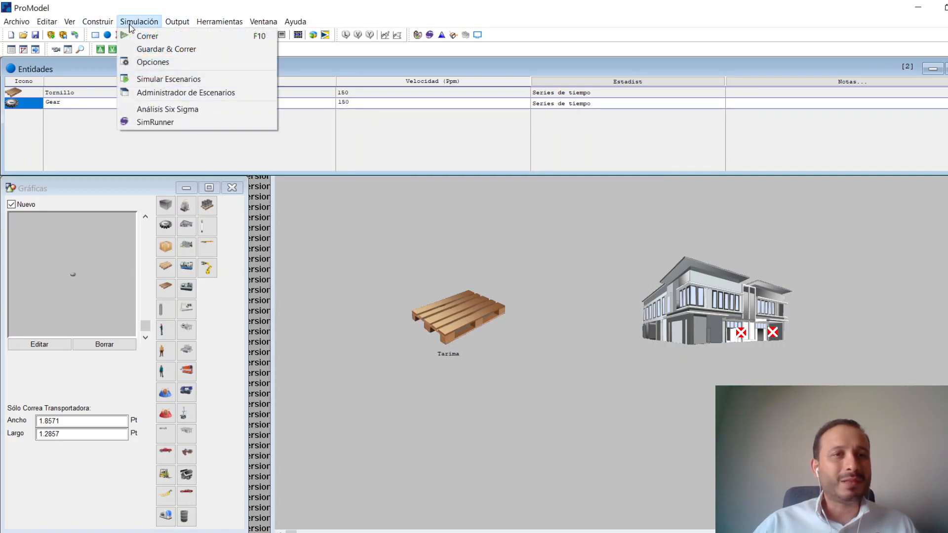
{"action": "left_click", "coordinate": [145, 5]}
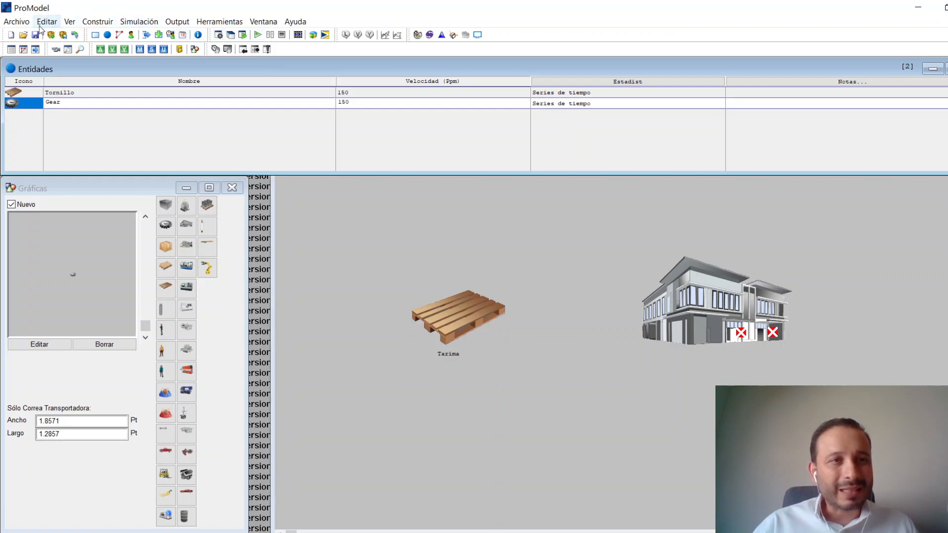
{"action": "left_click", "coordinate": [99, 24]}
{"action": "left_click", "coordinate": [101, 12]}
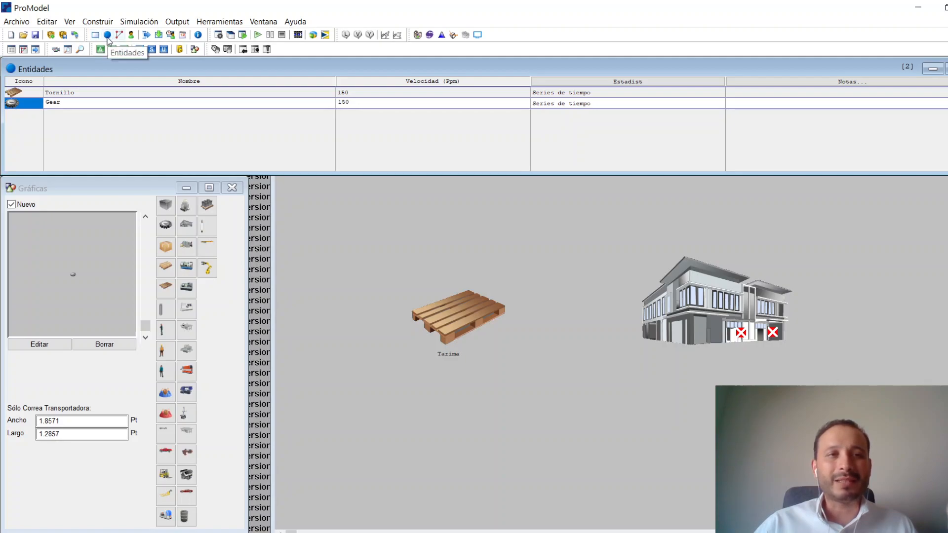
{"action": "left_click", "coordinate": [101, 24]}
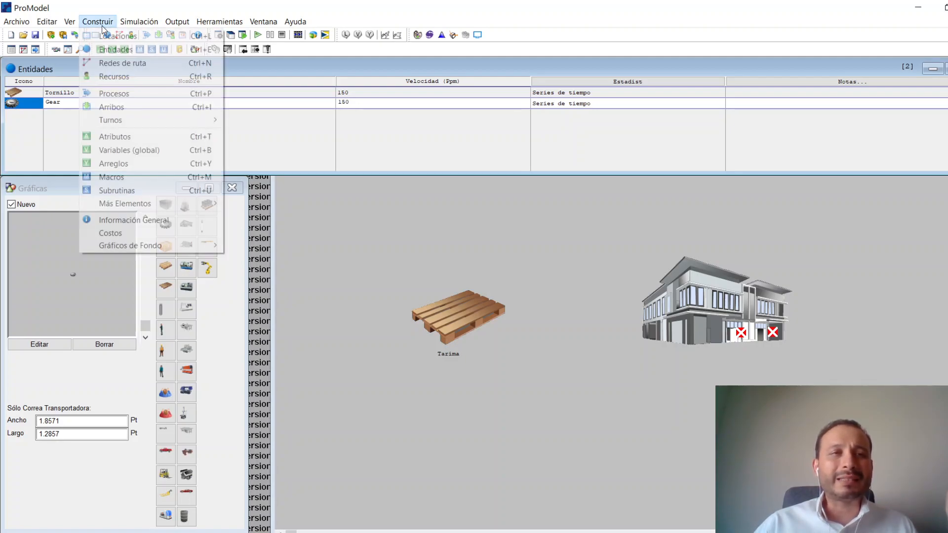
{"action": "left_click", "coordinate": [107, 10]}
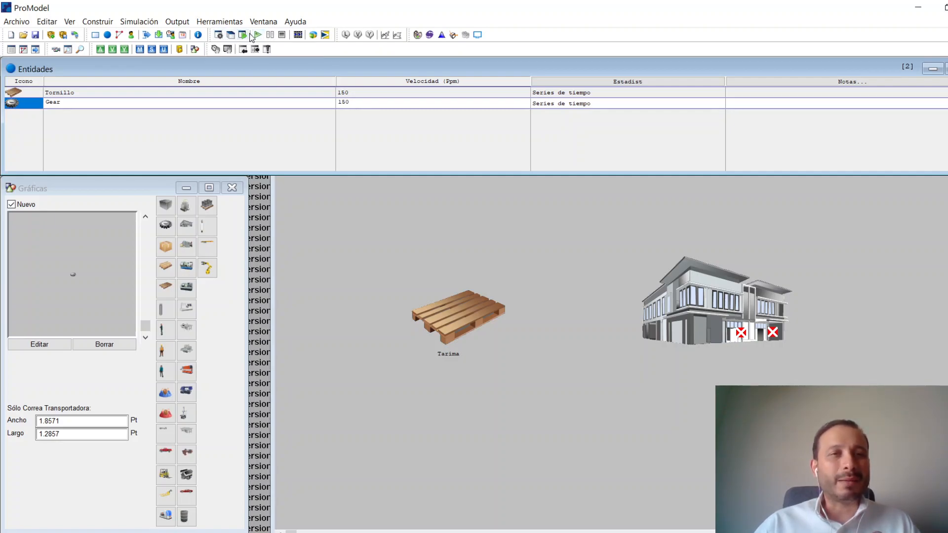
Try to run the simulation, dismissing the file save without saving the model.
{"action": "left_click", "coordinate": [101, 21]}
{"action": "mouse_move", "coordinate": [132, 22]}
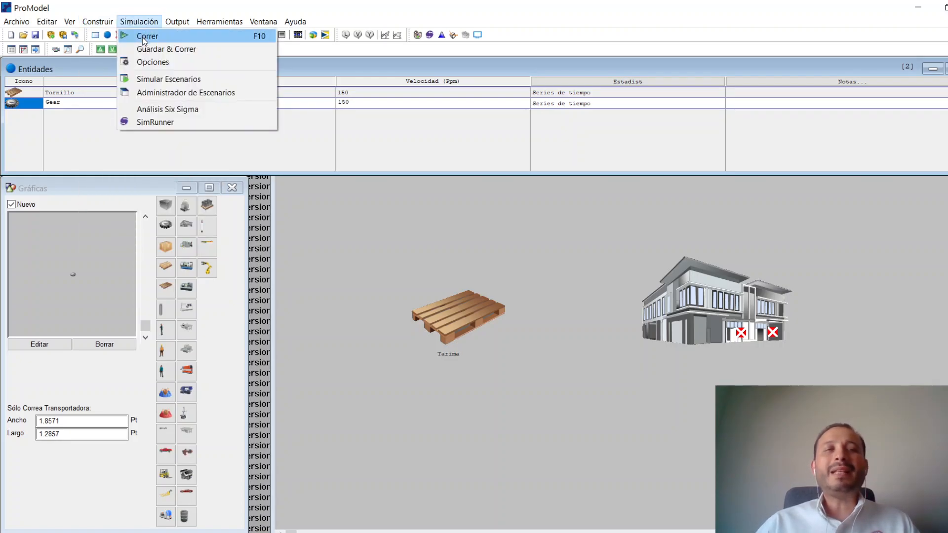
{"action": "left_click", "coordinate": [147, 38]}
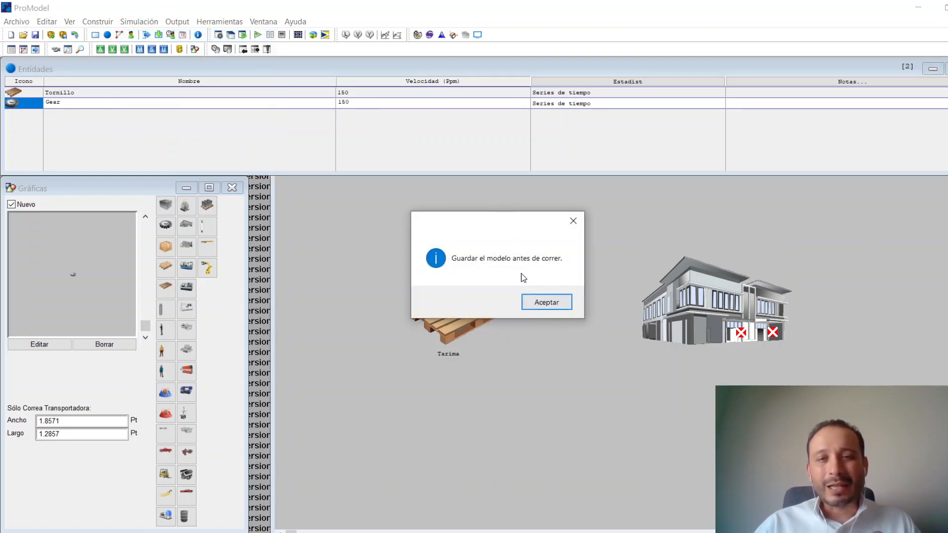
{"action": "left_click", "coordinate": [565, 303]}
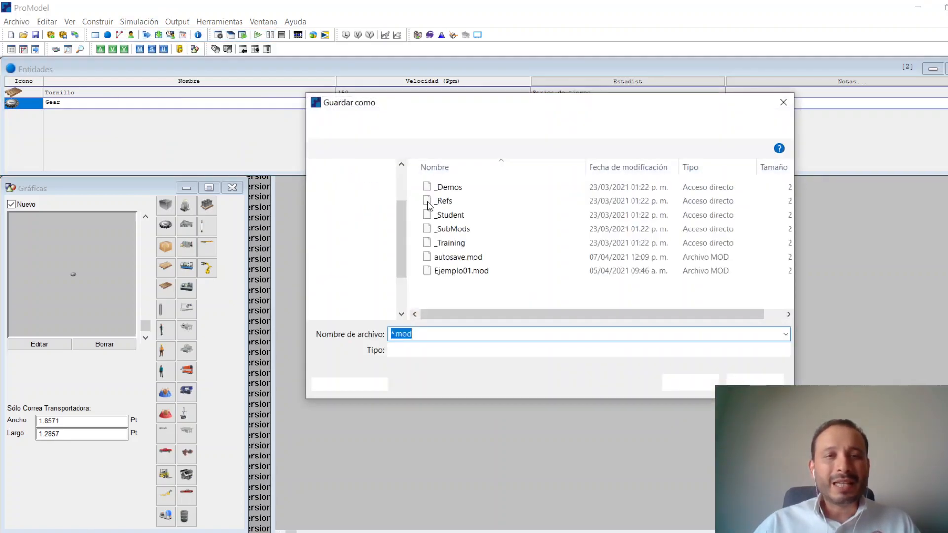
{"action": "left_click", "coordinate": [749, 380]}
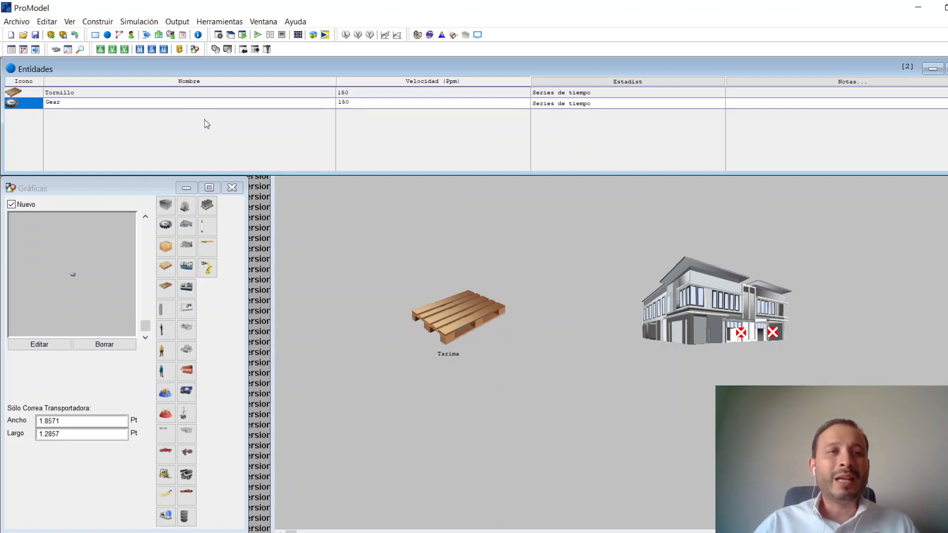
{"action": "left_click", "coordinate": [219, 93]}
{"action": "left_click", "coordinate": [217, 101]}
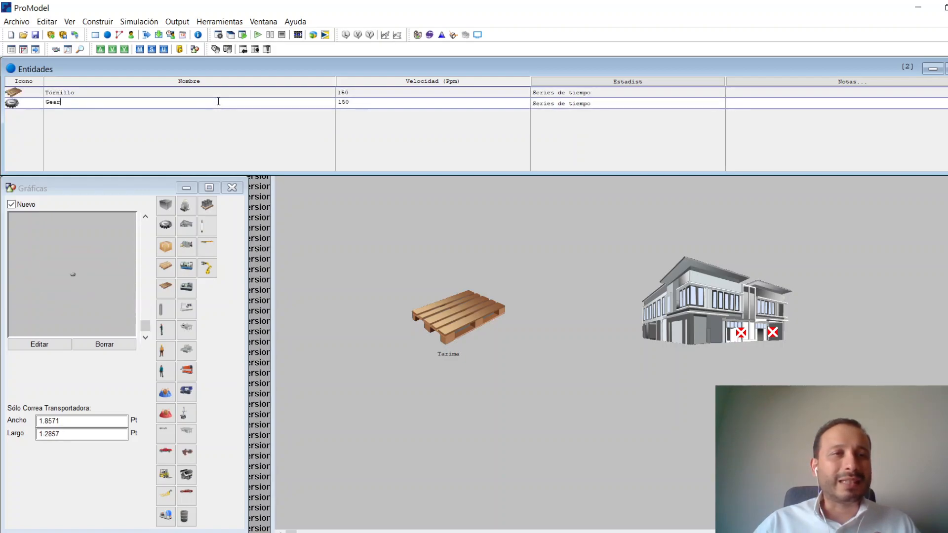
{"action": "left_click", "coordinate": [364, 93]}
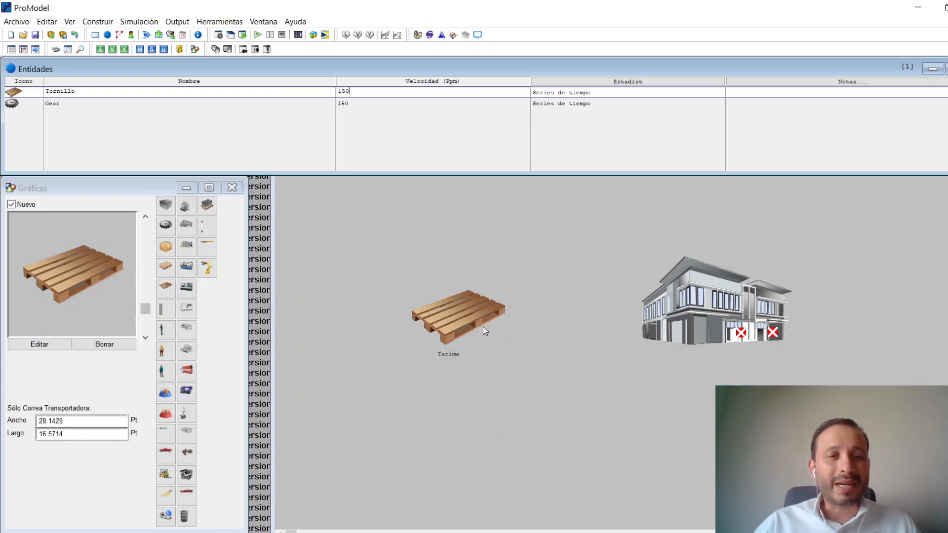
Bring the layout window to the front and reposition it so that it partly overlaps the entity graphics window.
{"action": "left_click", "coordinate": [594, 266]}
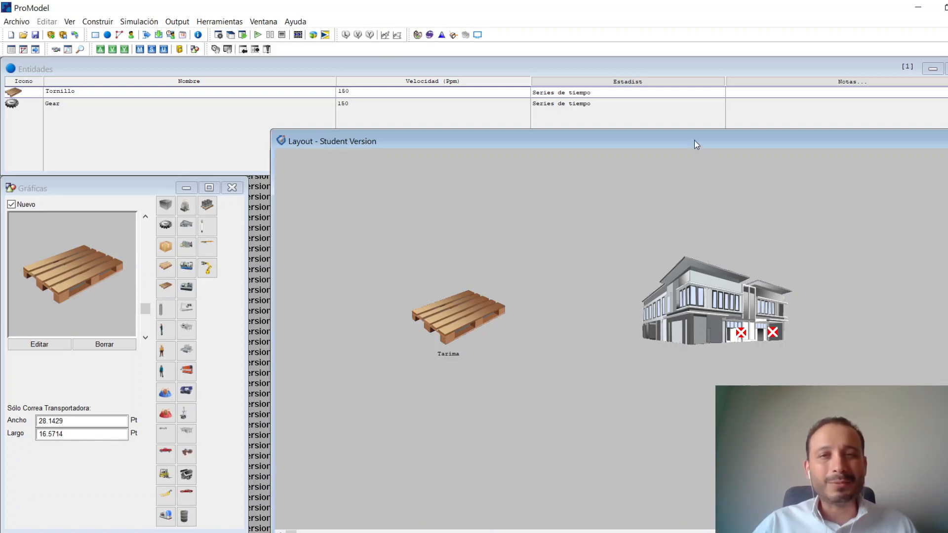
{"action": "left_click_drag", "start_coordinate": [693, 141], "coordinate": [608, 132]}
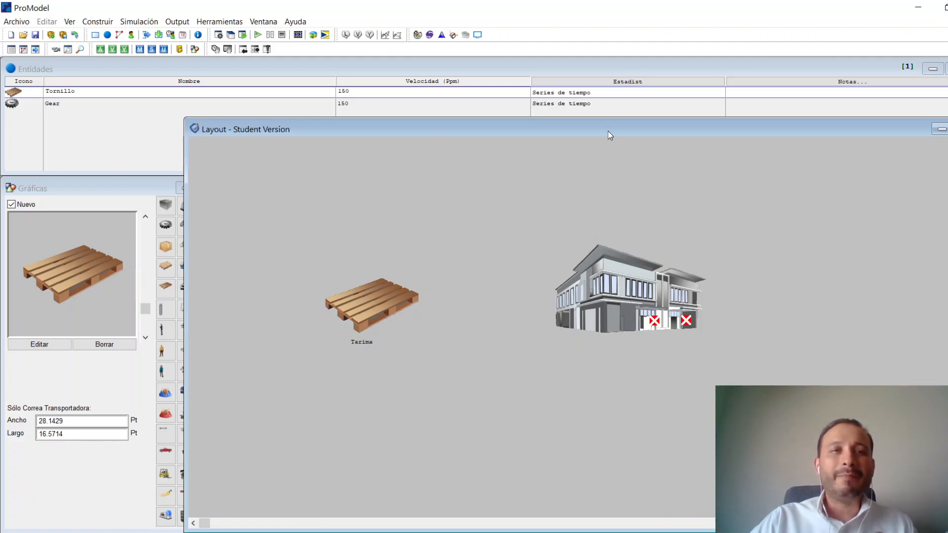
{"action": "left_click_drag", "start_coordinate": [608, 132], "coordinate": [597, 144]}
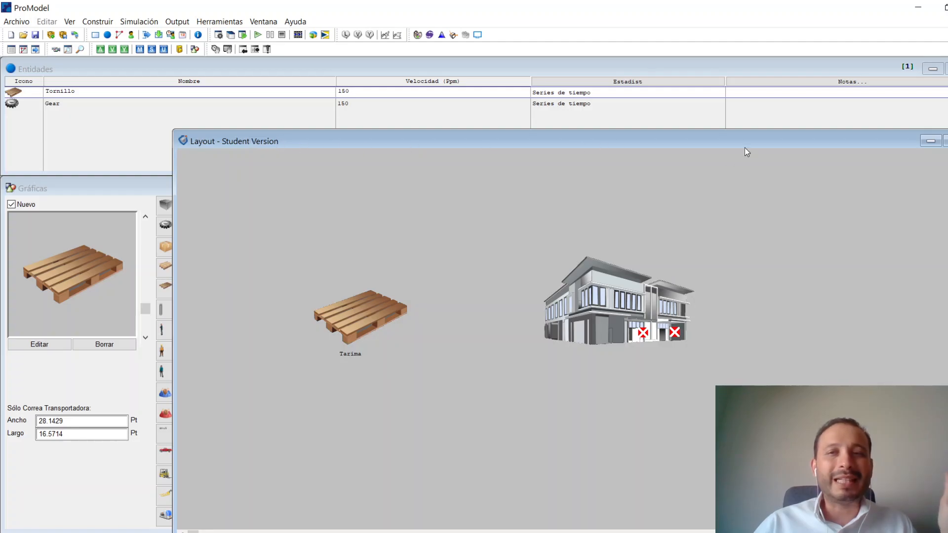